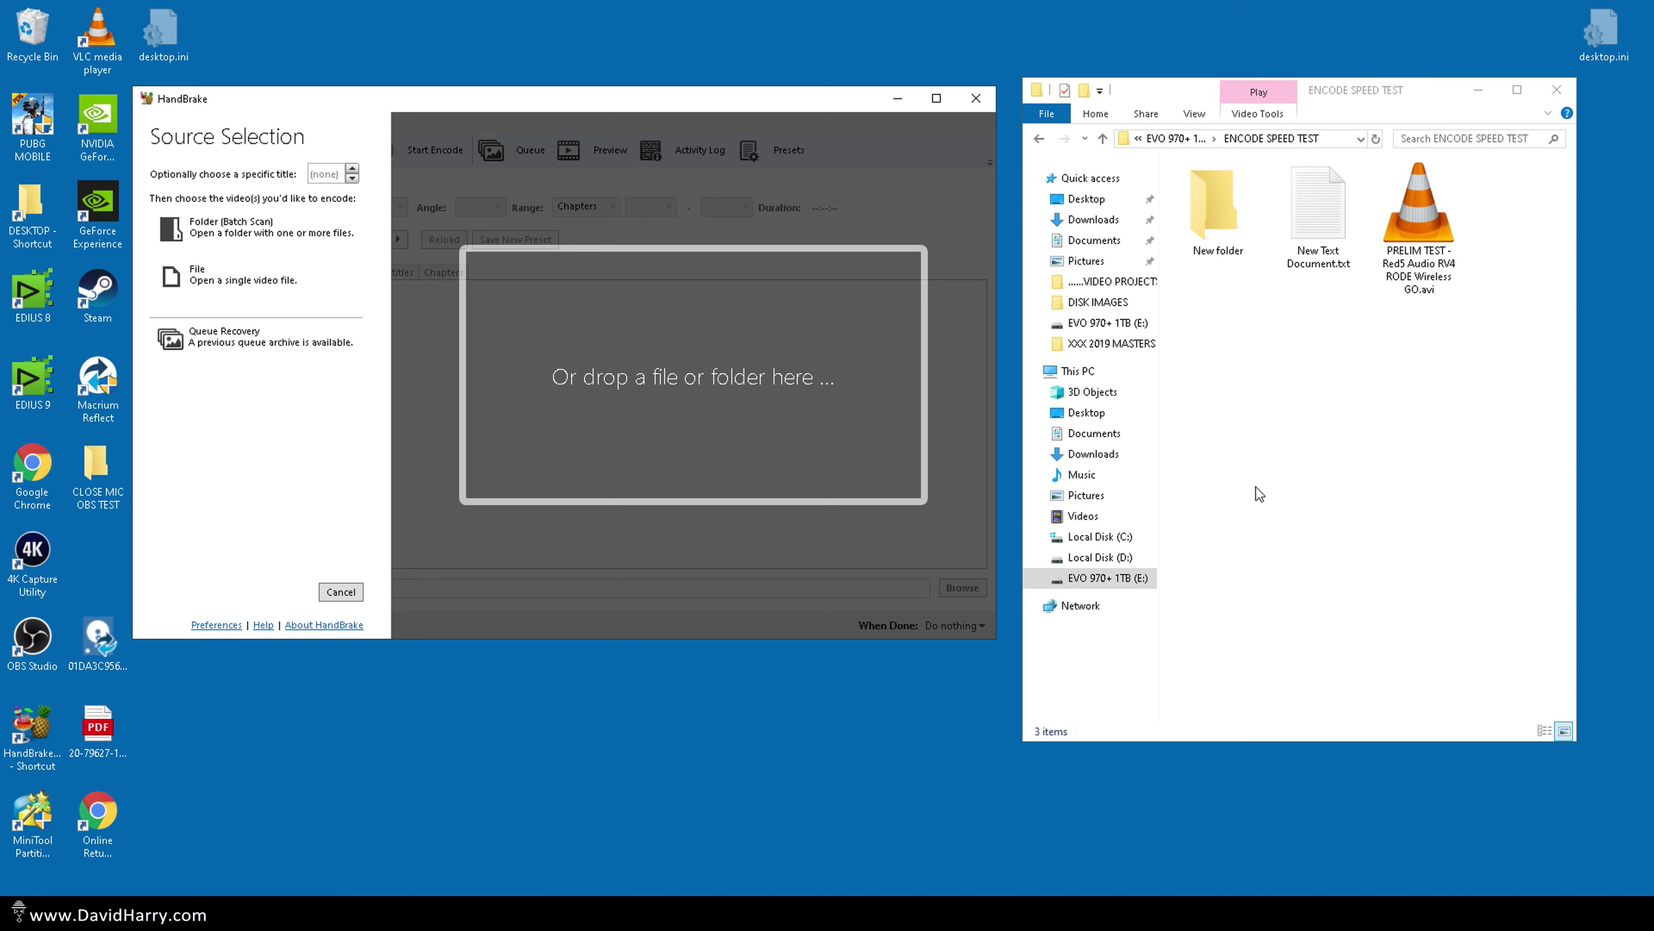
Read the AVI clip's Details properties (3840×2160, 25 fps, 73.6 GB), then close them
right_click(1427, 210)
click(1463, 517)
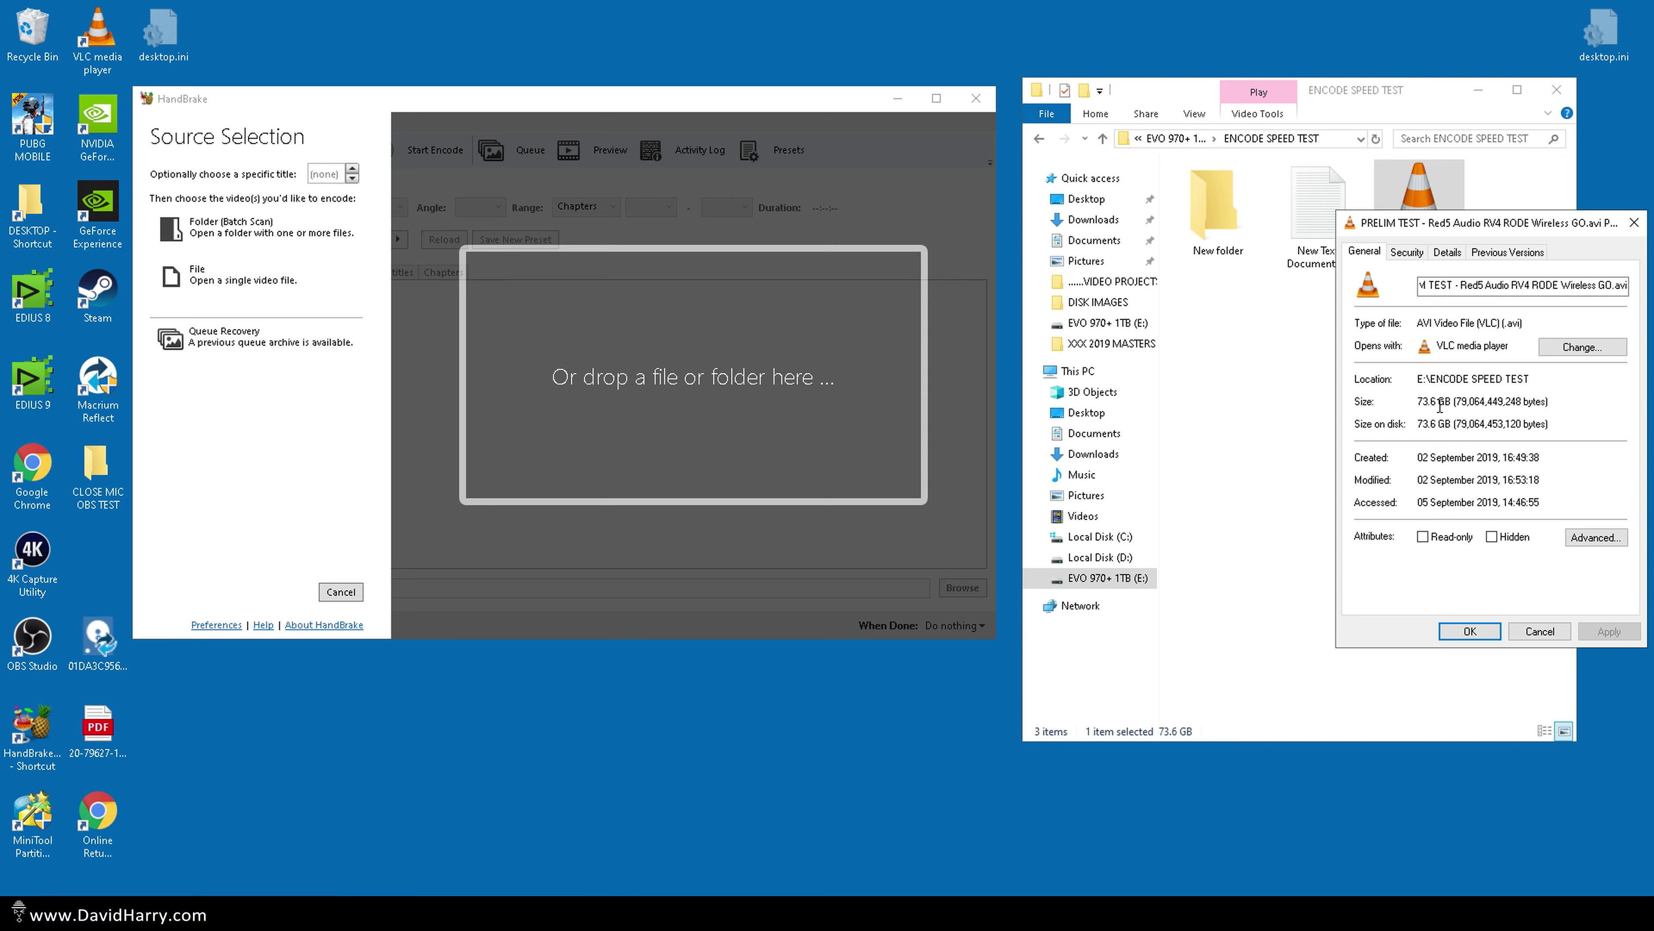
click(1456, 257)
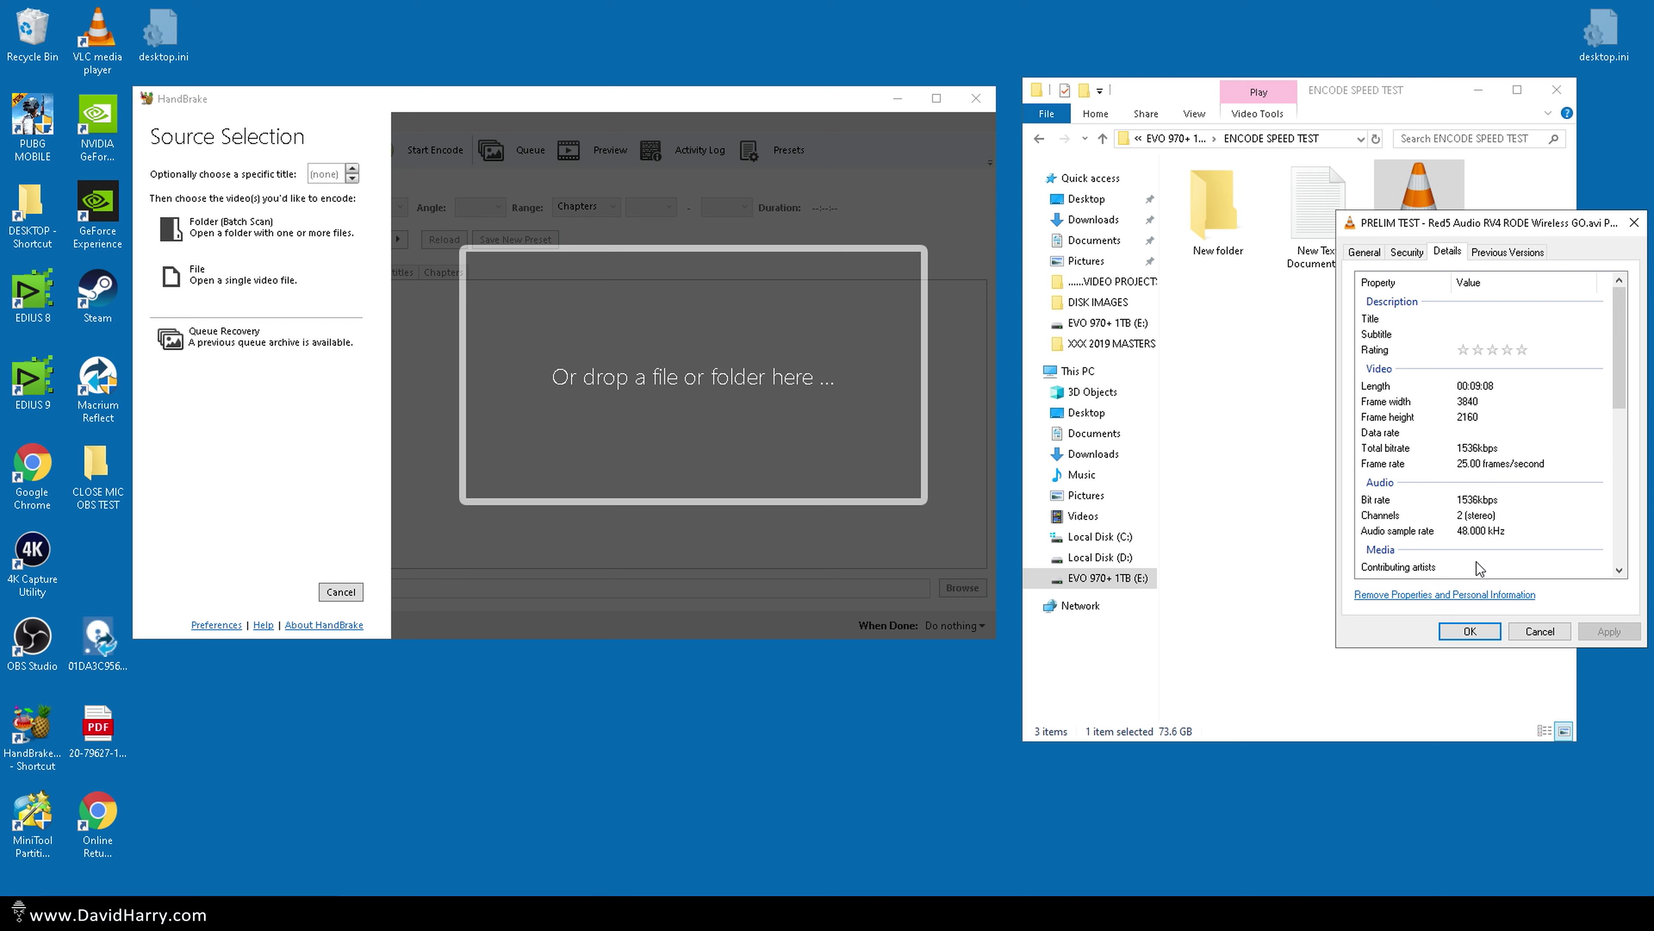
click(1470, 631)
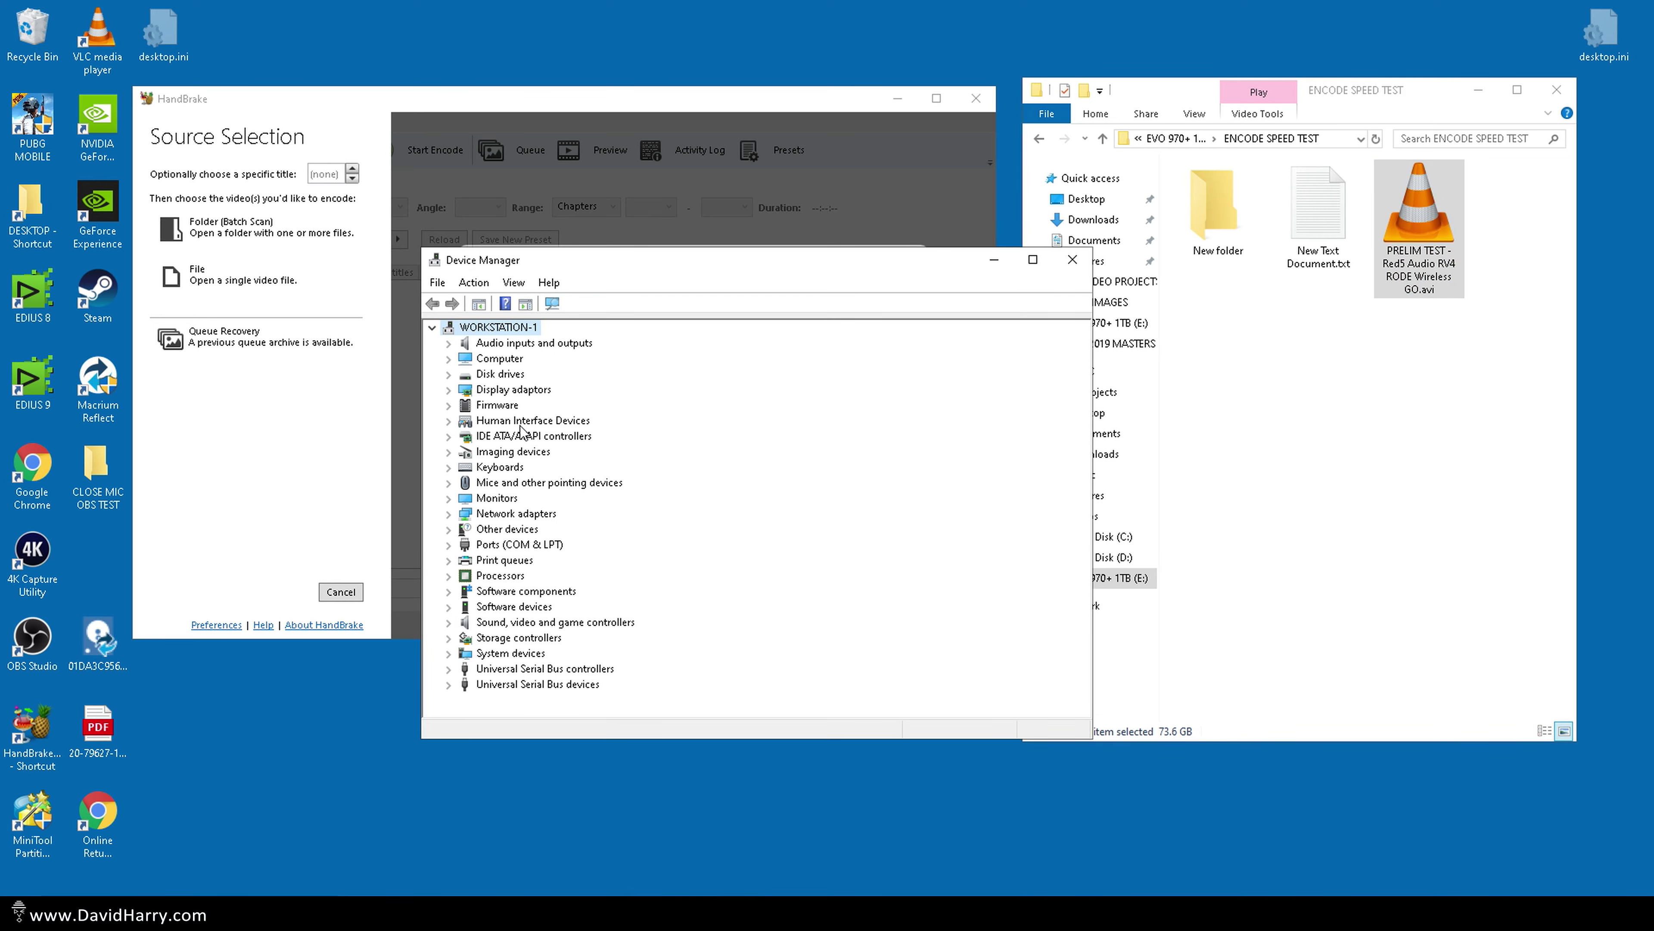
Expand Display adaptors and Processors to show the UHD 630, RTX 2080 Ti and i9-9900K
click(448, 391)
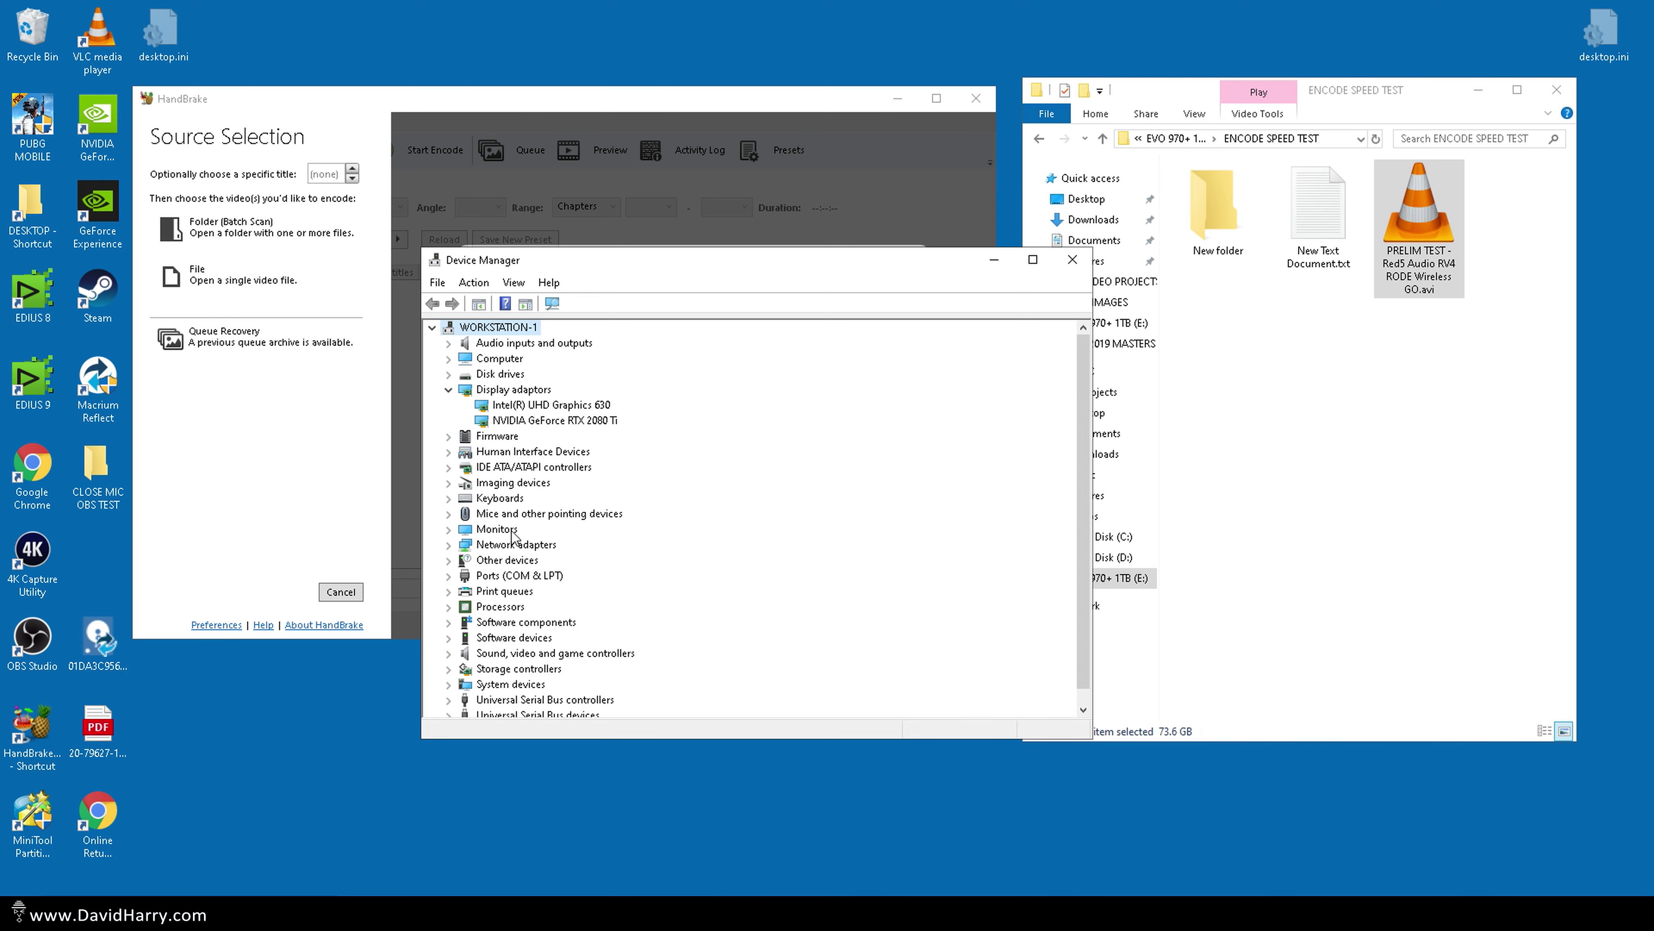
click(449, 607)
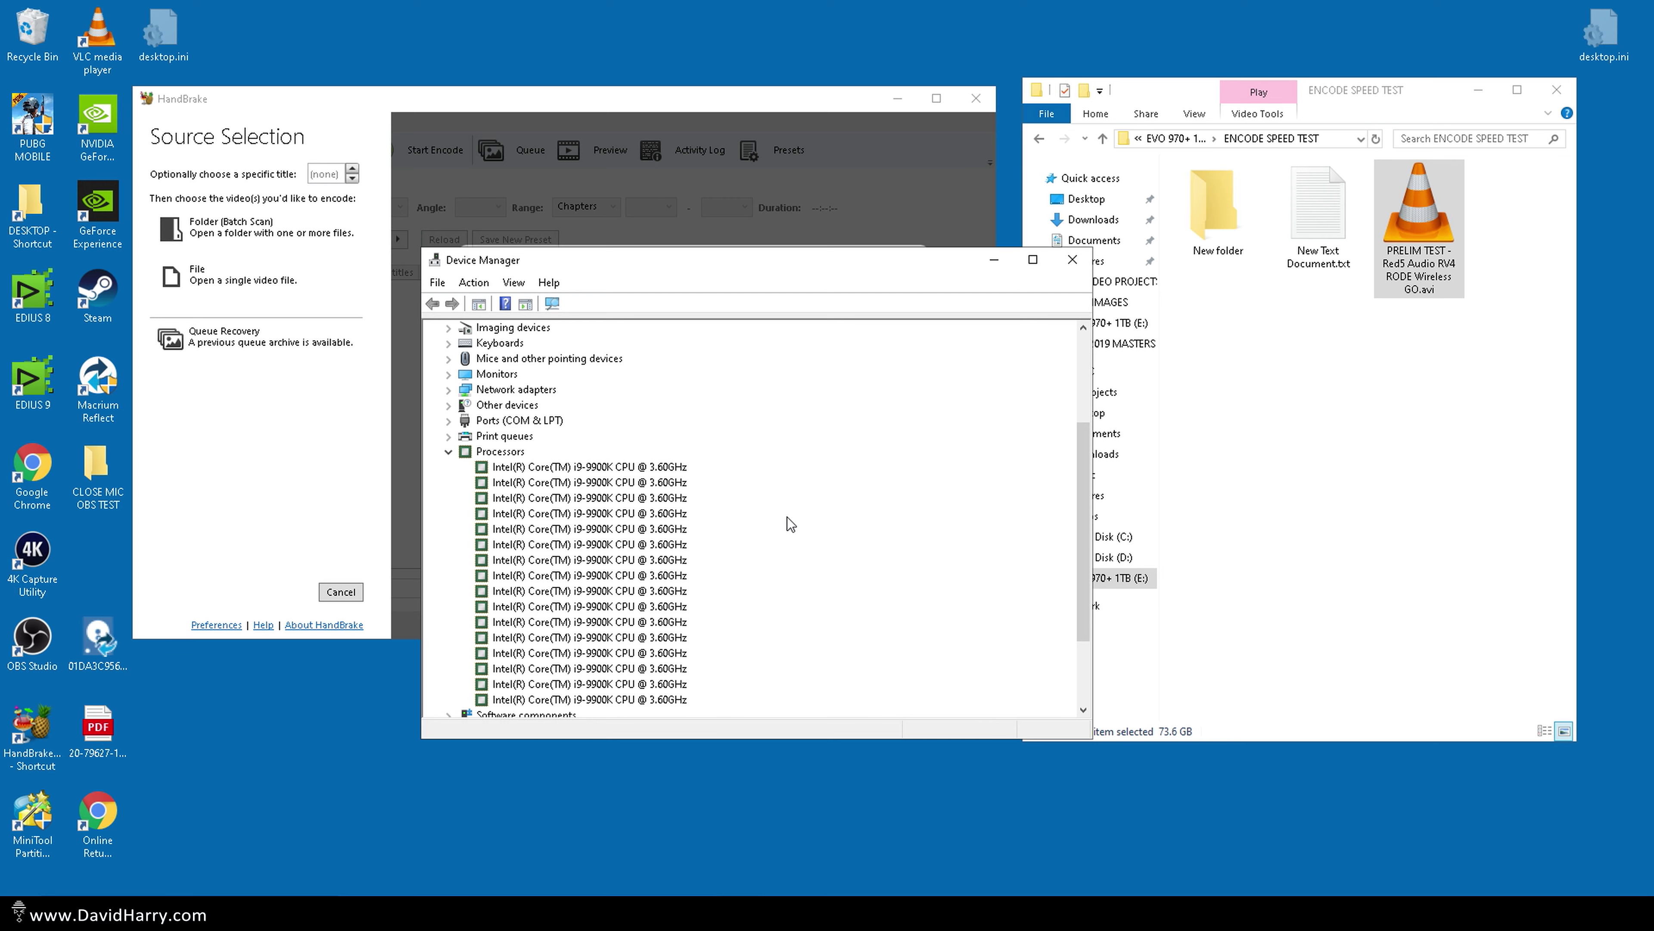
scroll(787, 524, up, 4)
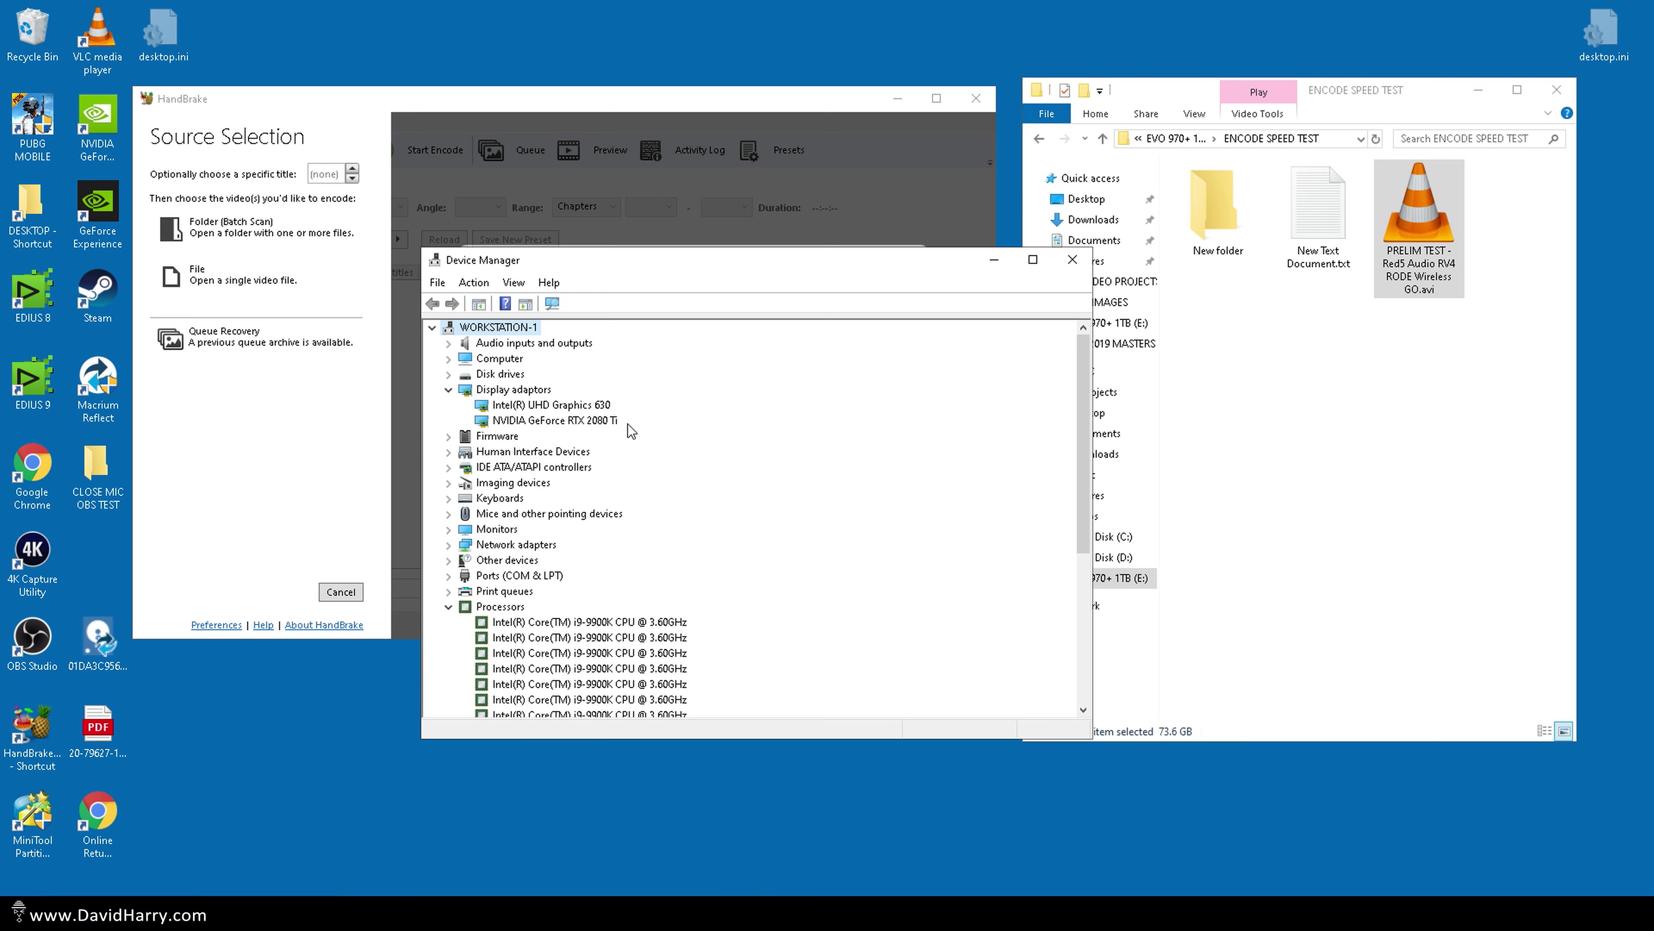
Drag the PRELIM TEST .avi clip from Explorer into HandBrake as the source
click(344, 461)
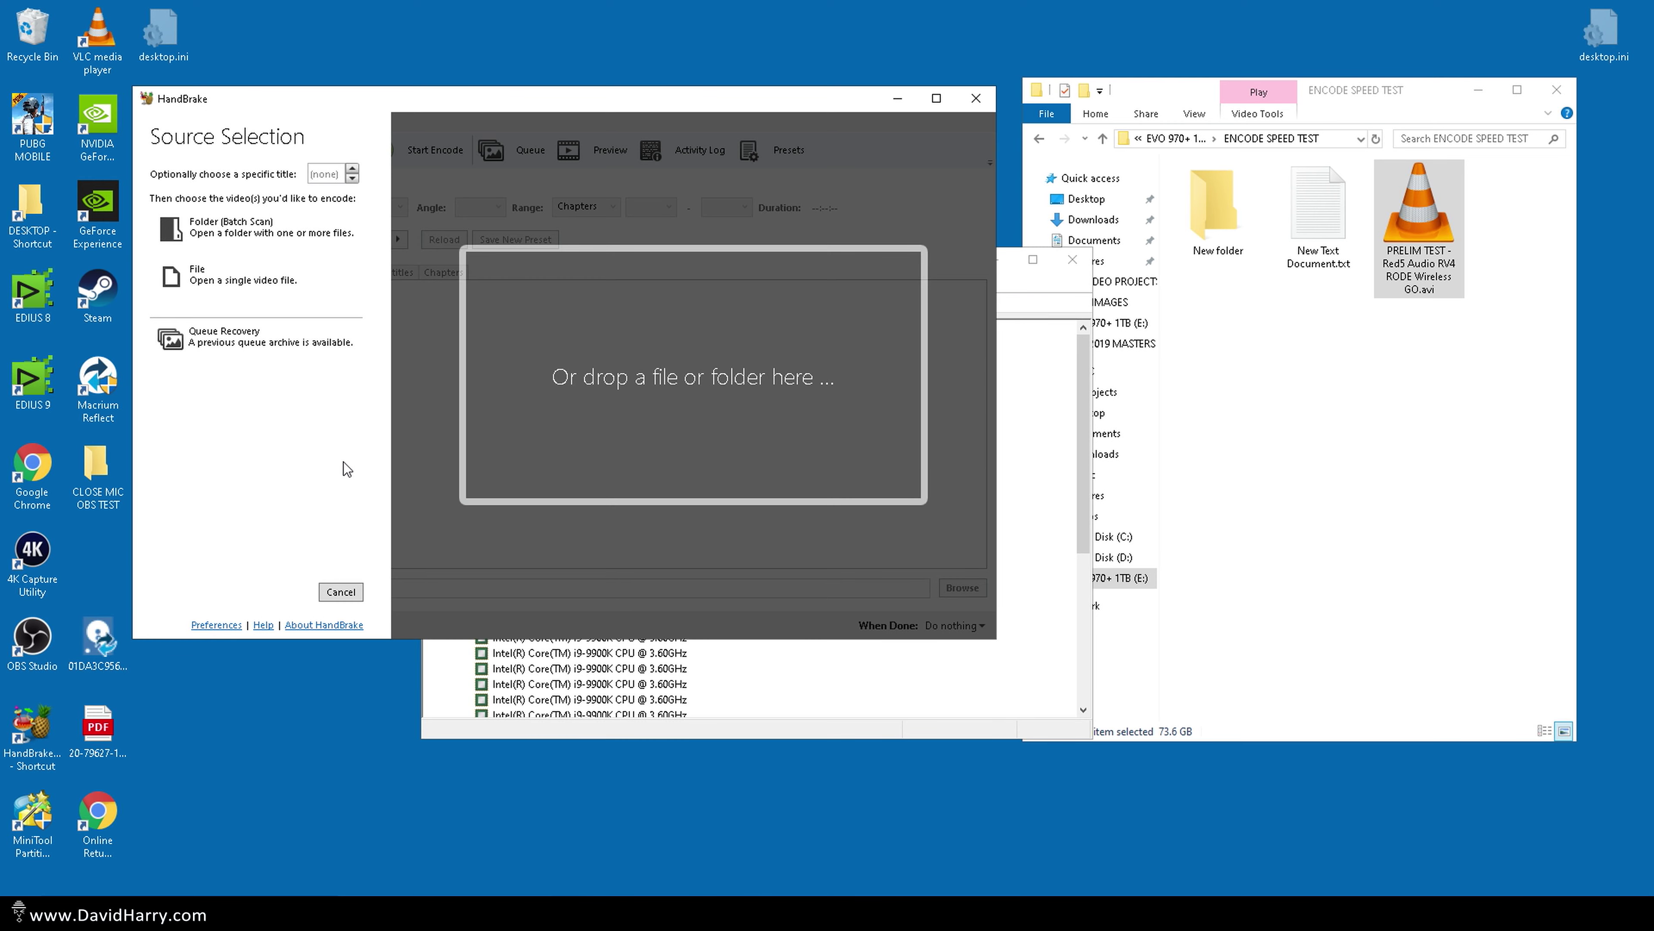
click(1411, 474)
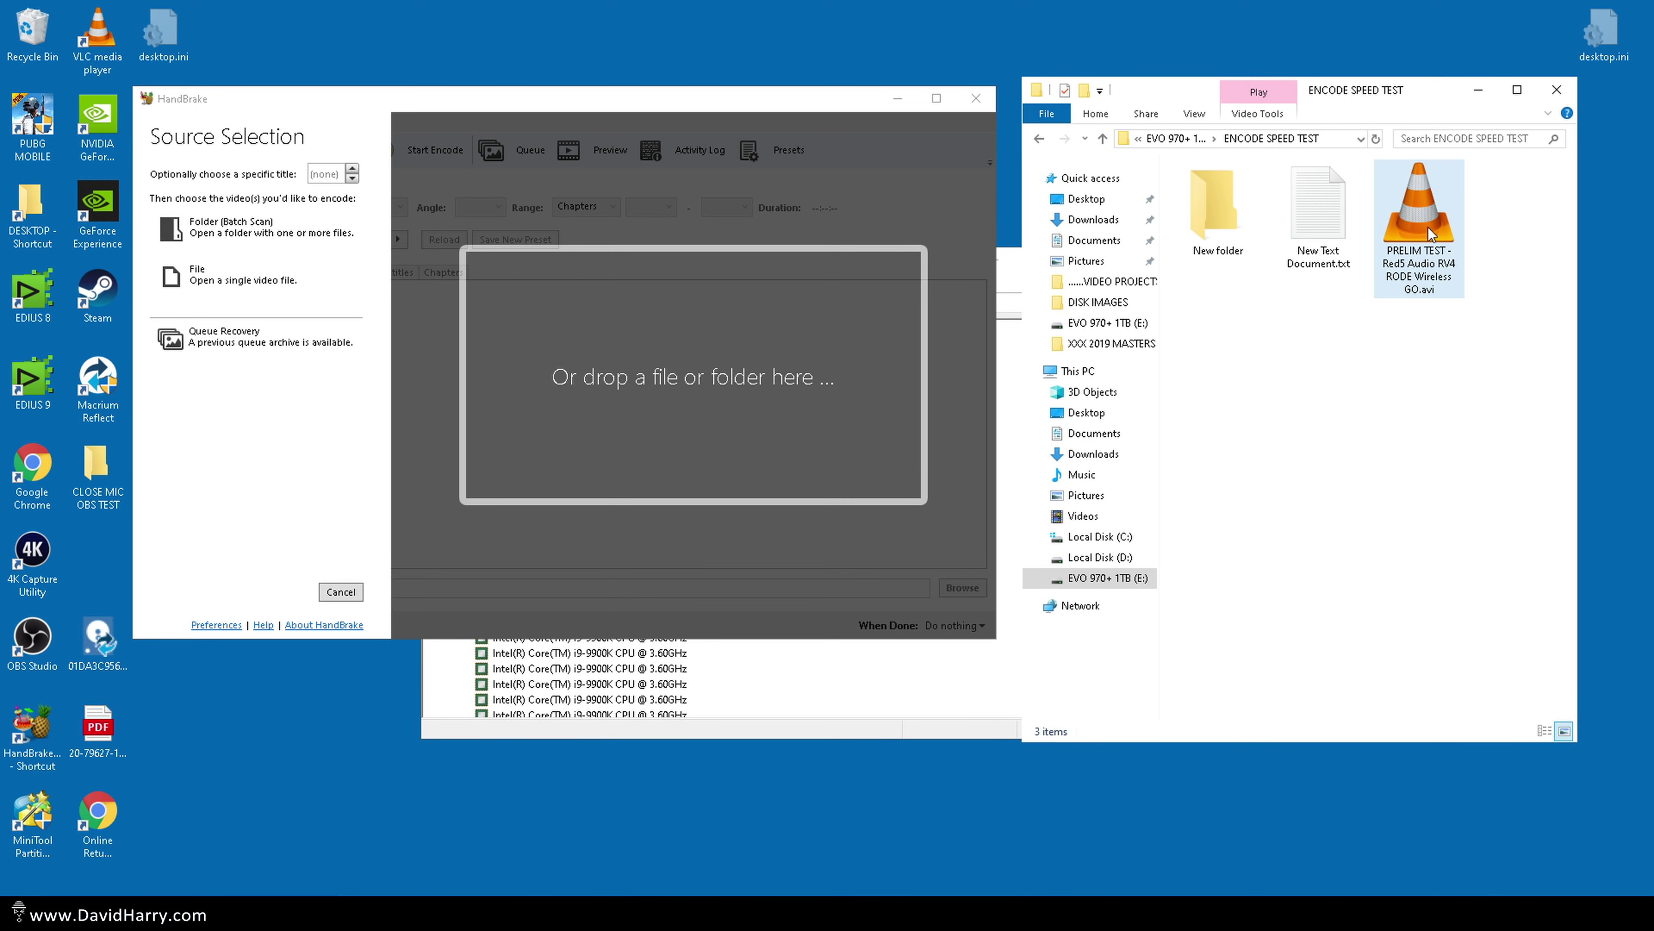
drag(1428, 227, 579, 398)
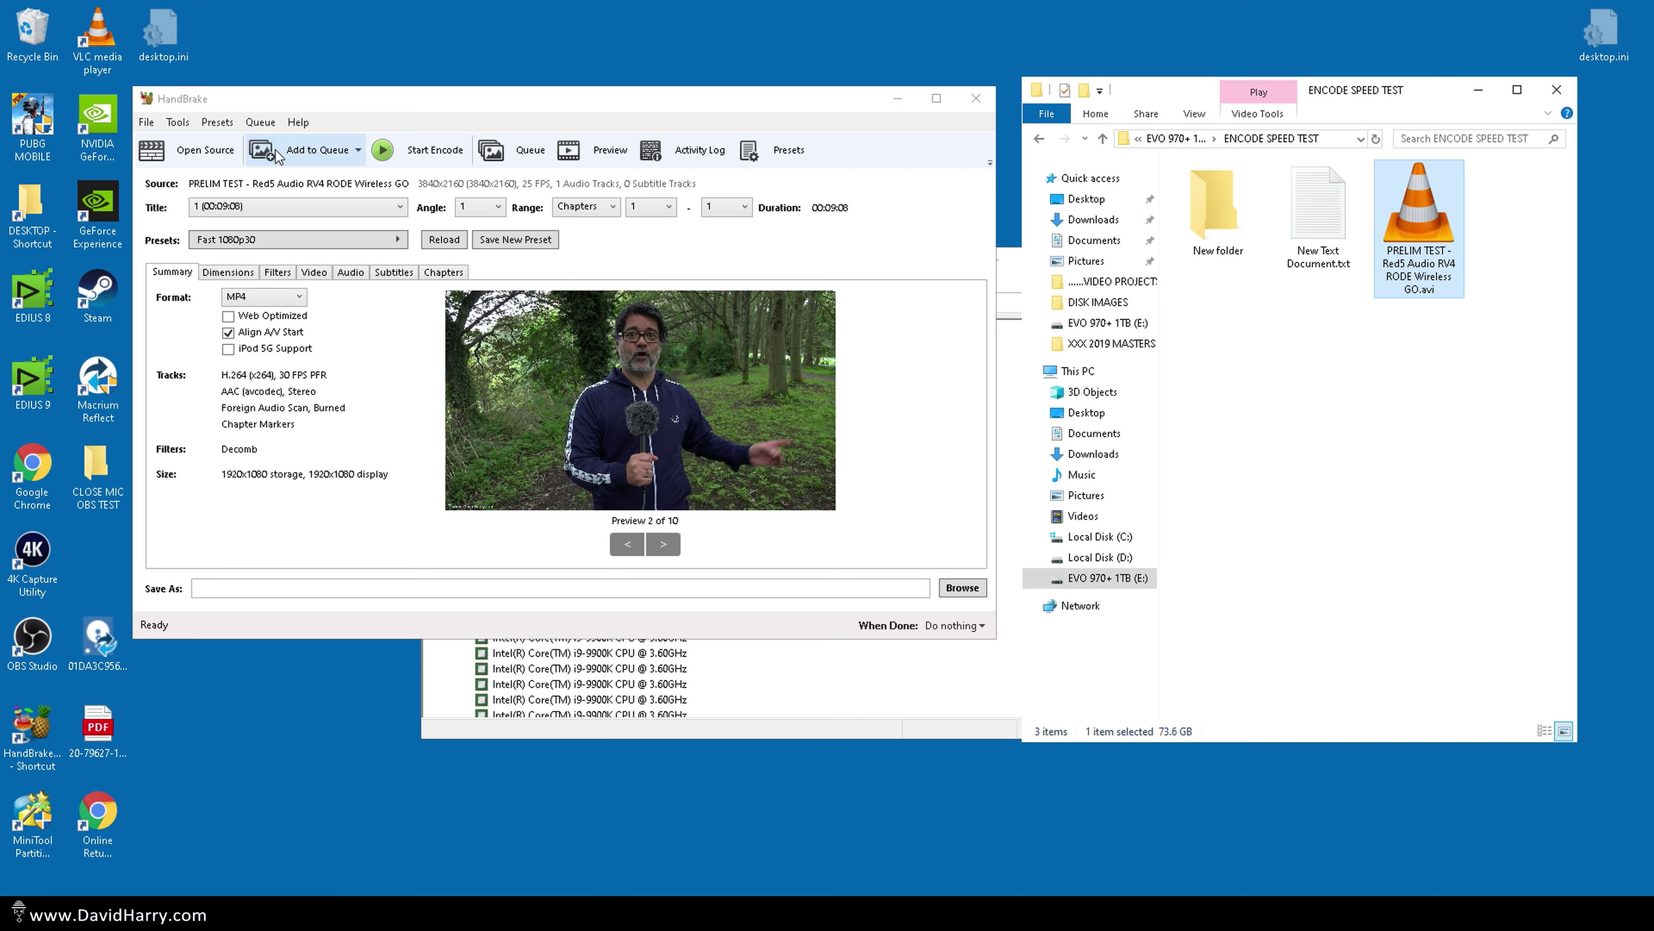
Apply the Matroska H.265 MKV 2160p60 preset and change the container Format to MP4
click(225, 125)
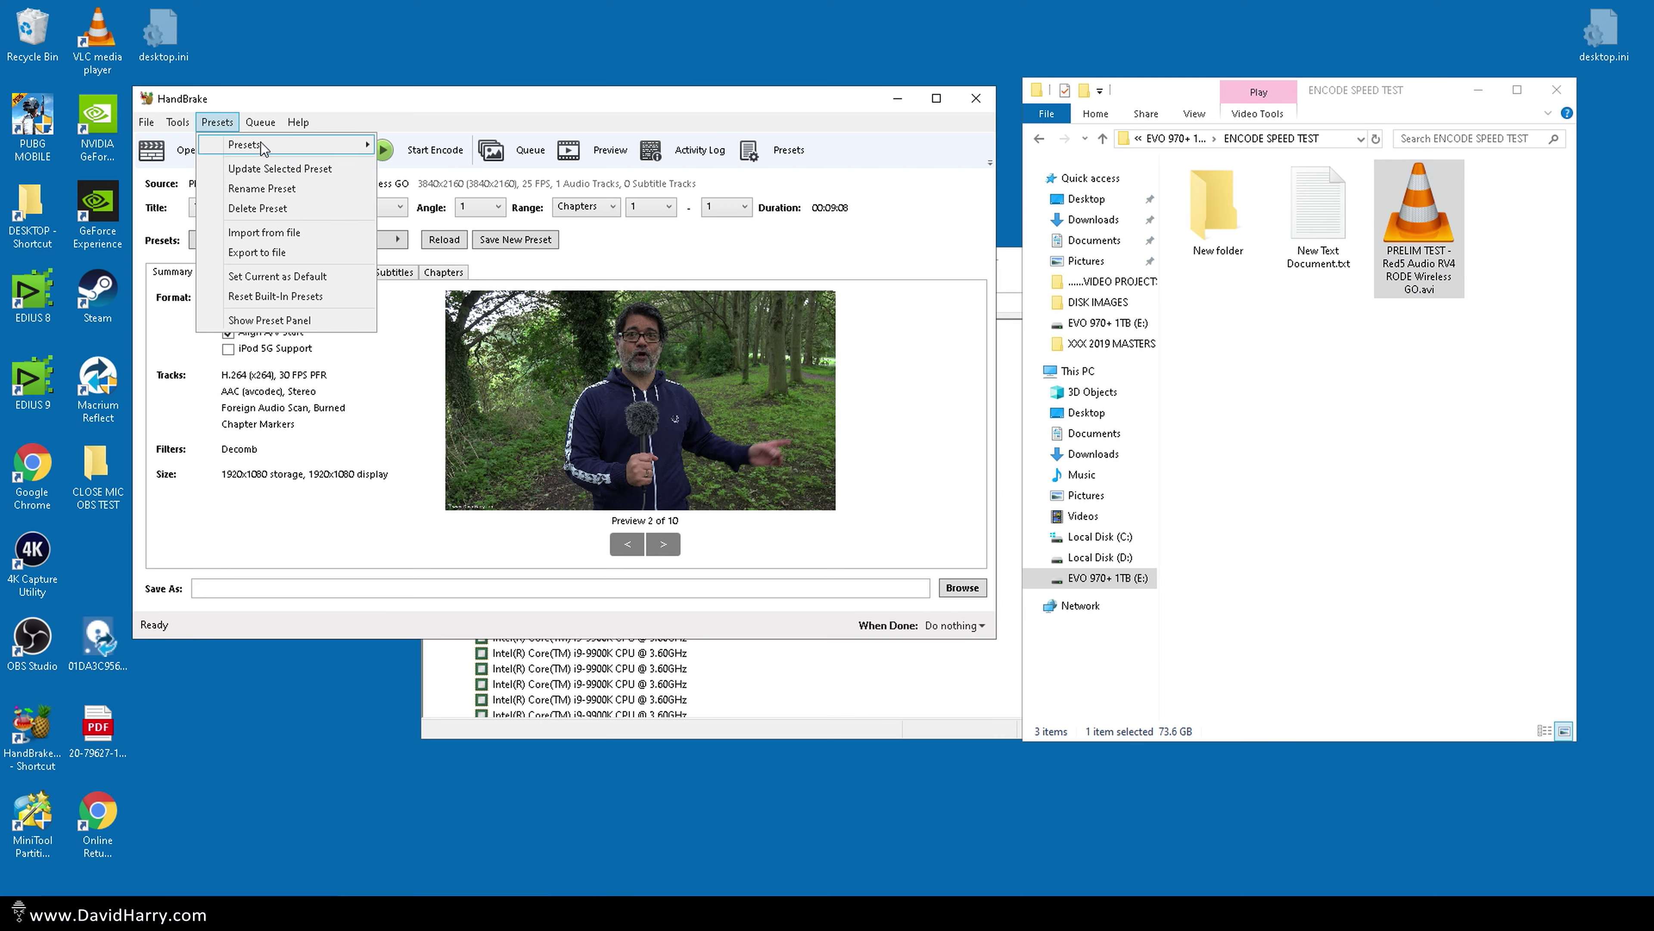
mouse_move(264, 145)
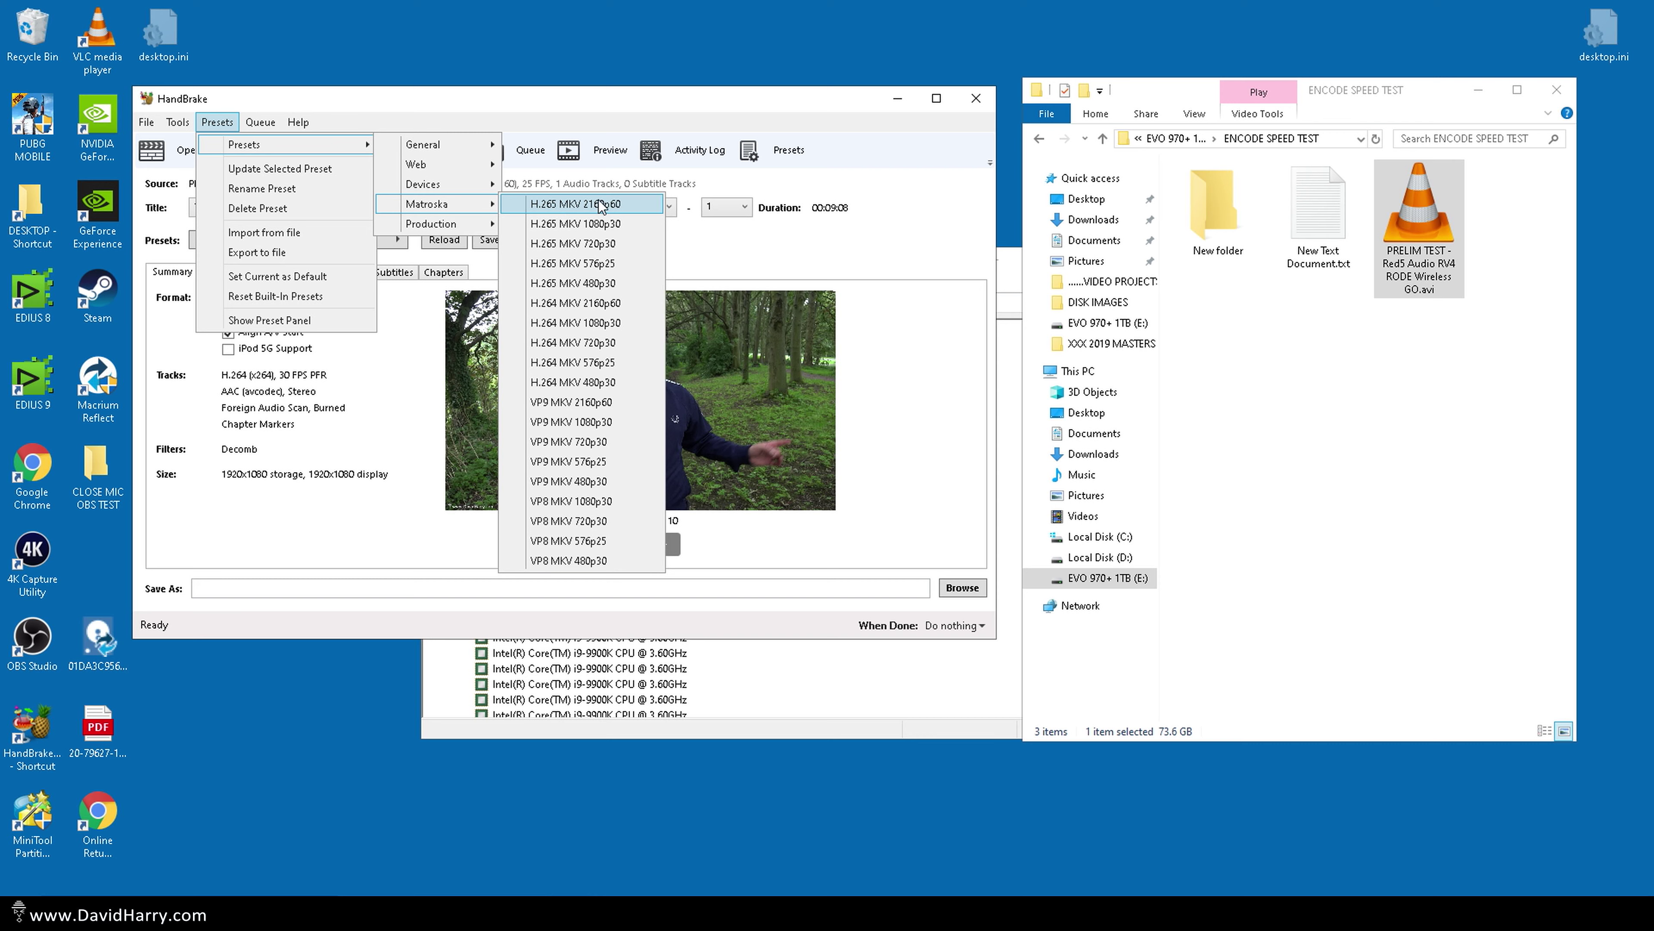
key(Escape)
key(Escape)
key(Escape)
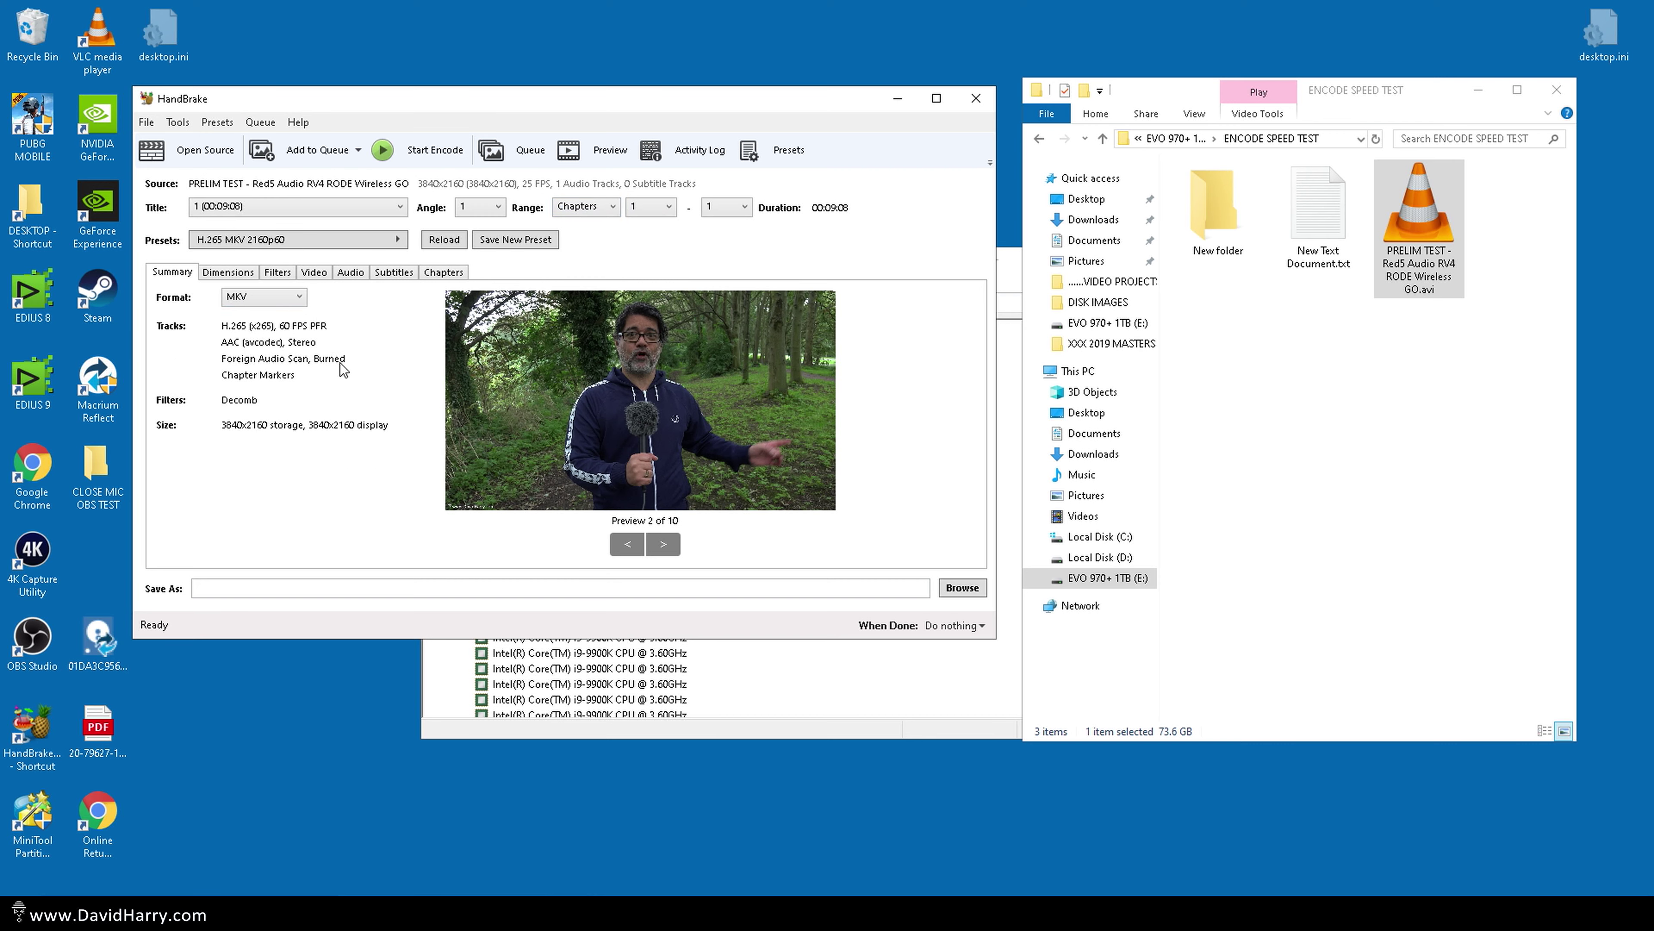
click(277, 304)
click(239, 316)
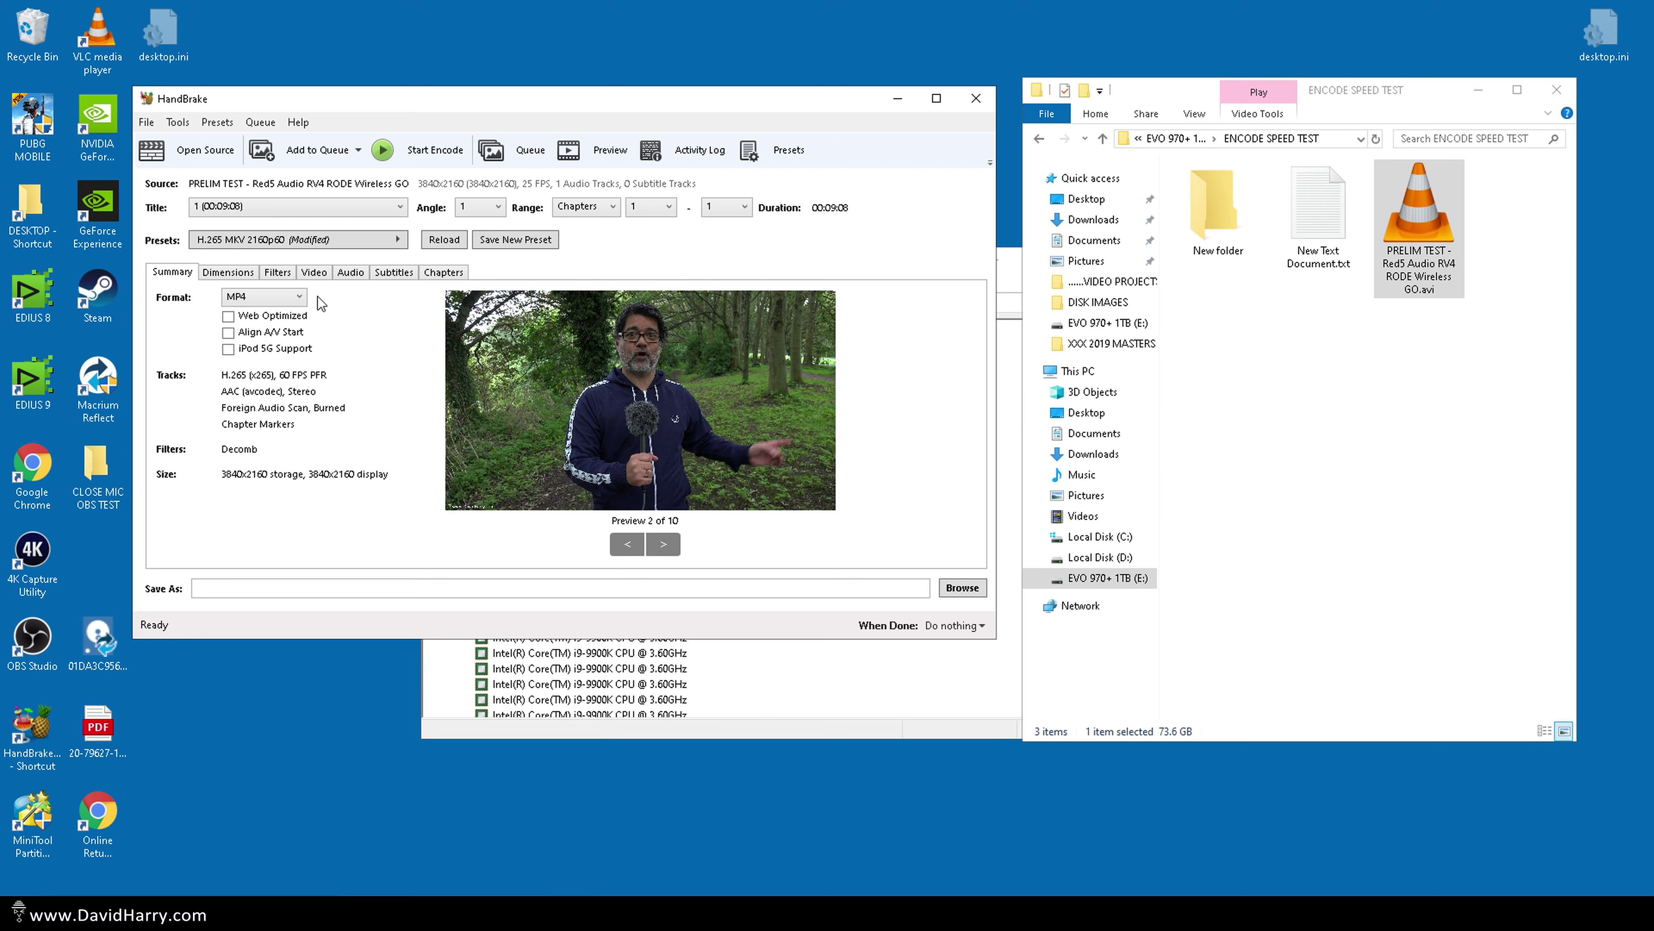
Set both Interlace Detection and Deinterlace to Off on the Filters tab
click(235, 273)
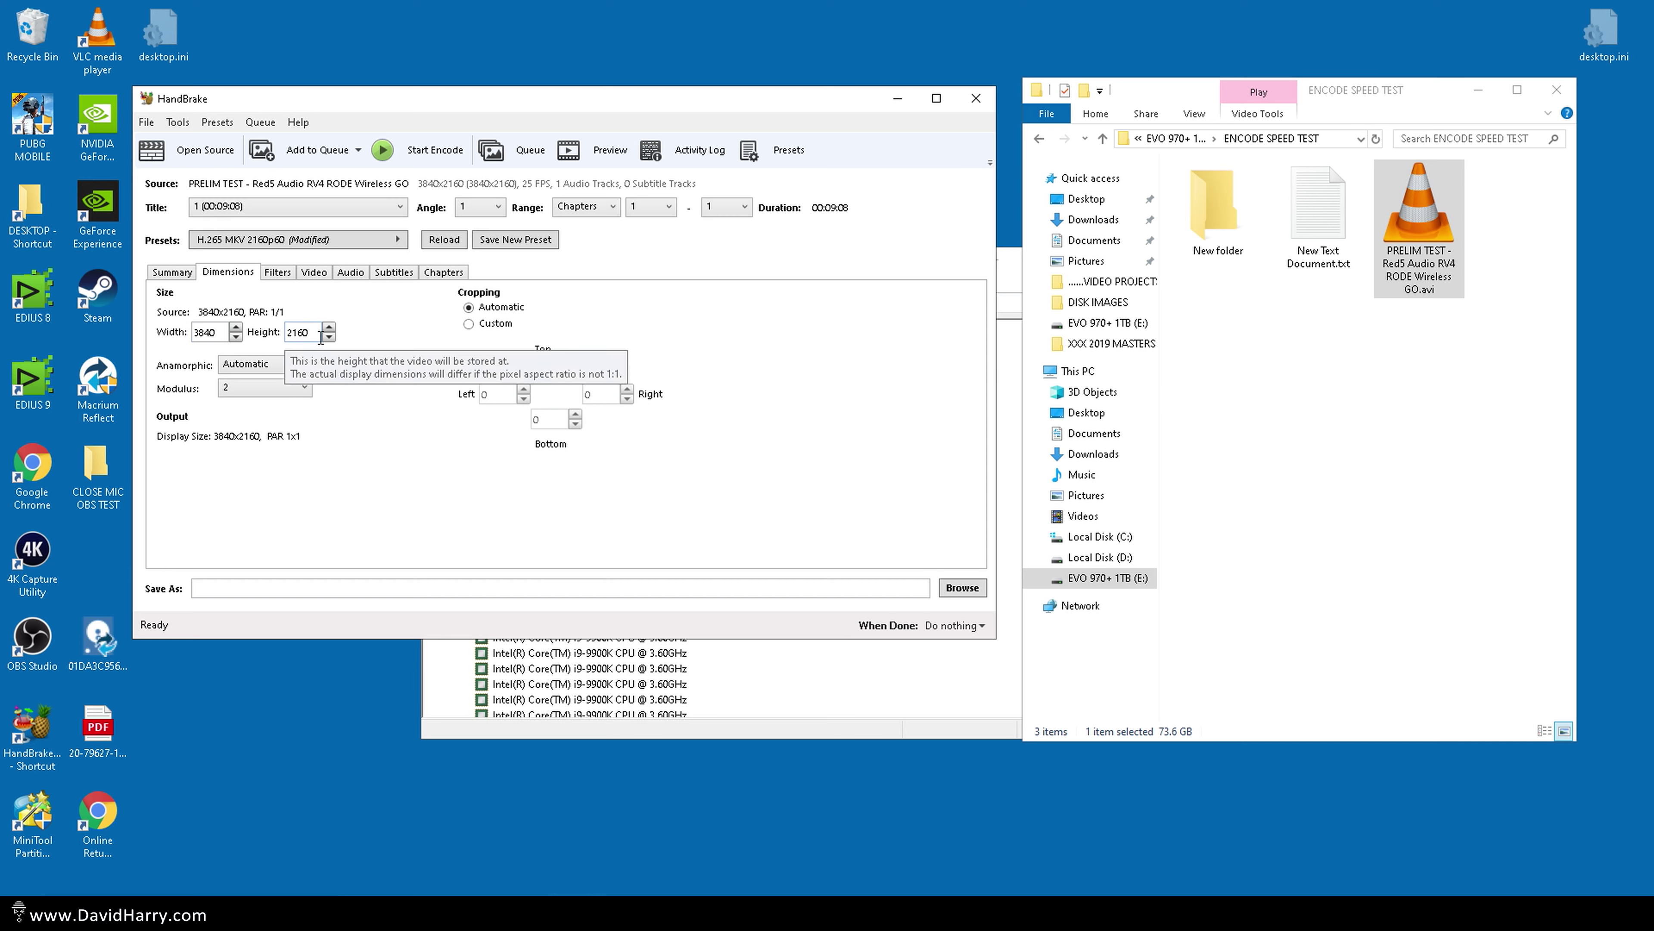
click(280, 273)
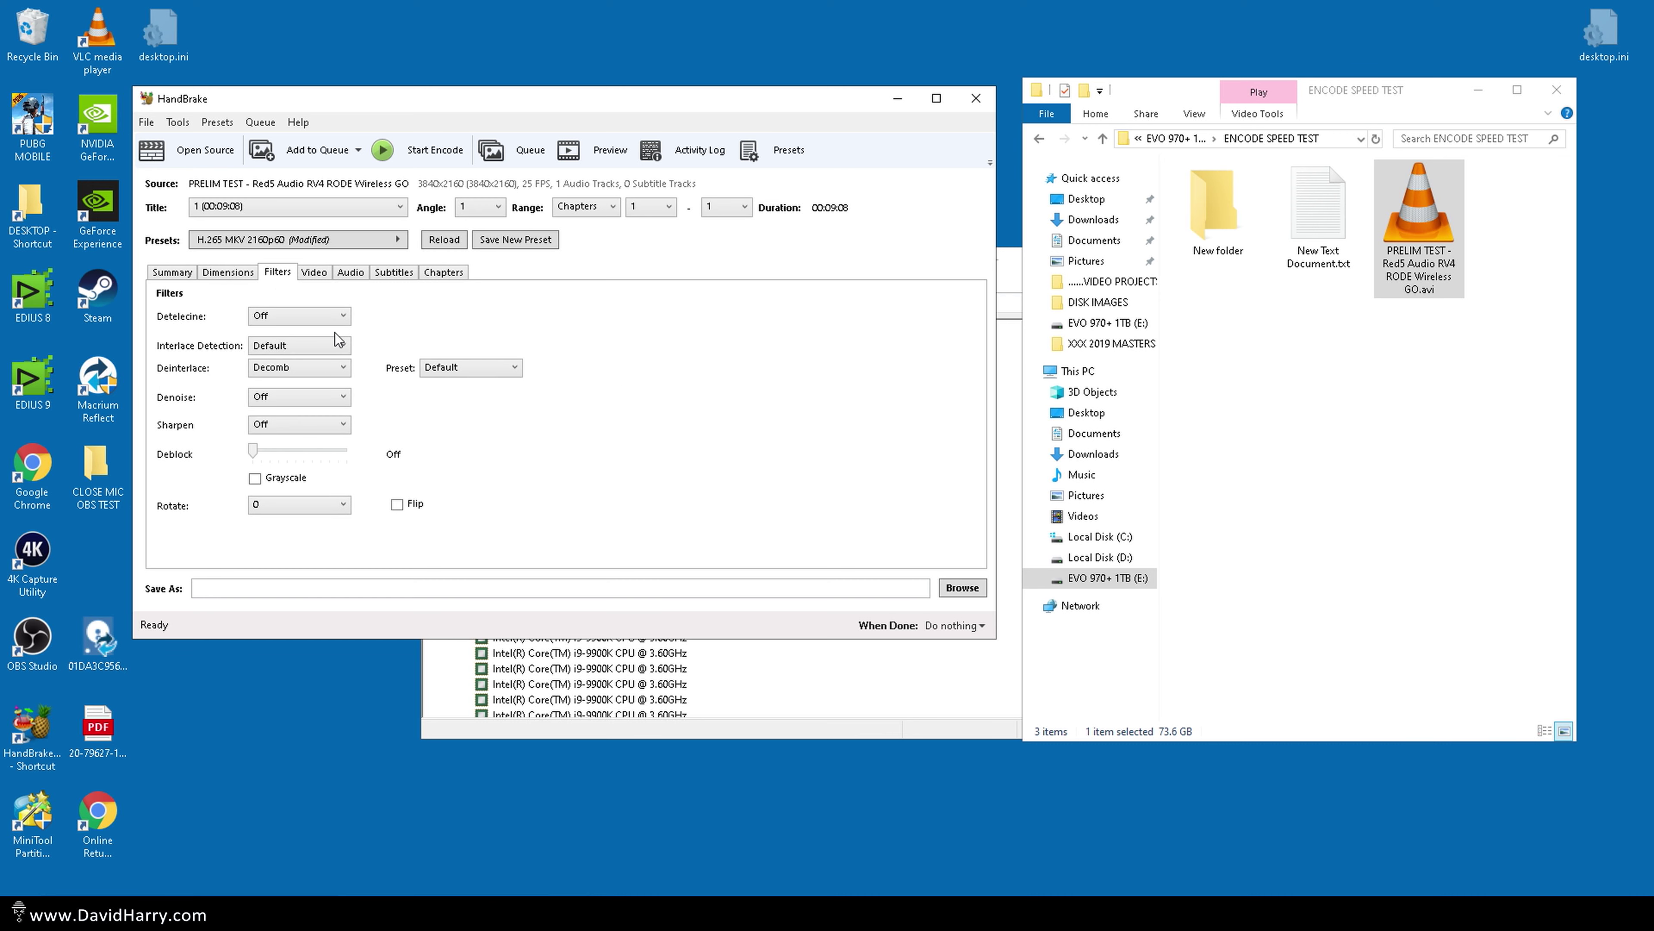
click(319, 346)
click(305, 362)
click(305, 362)
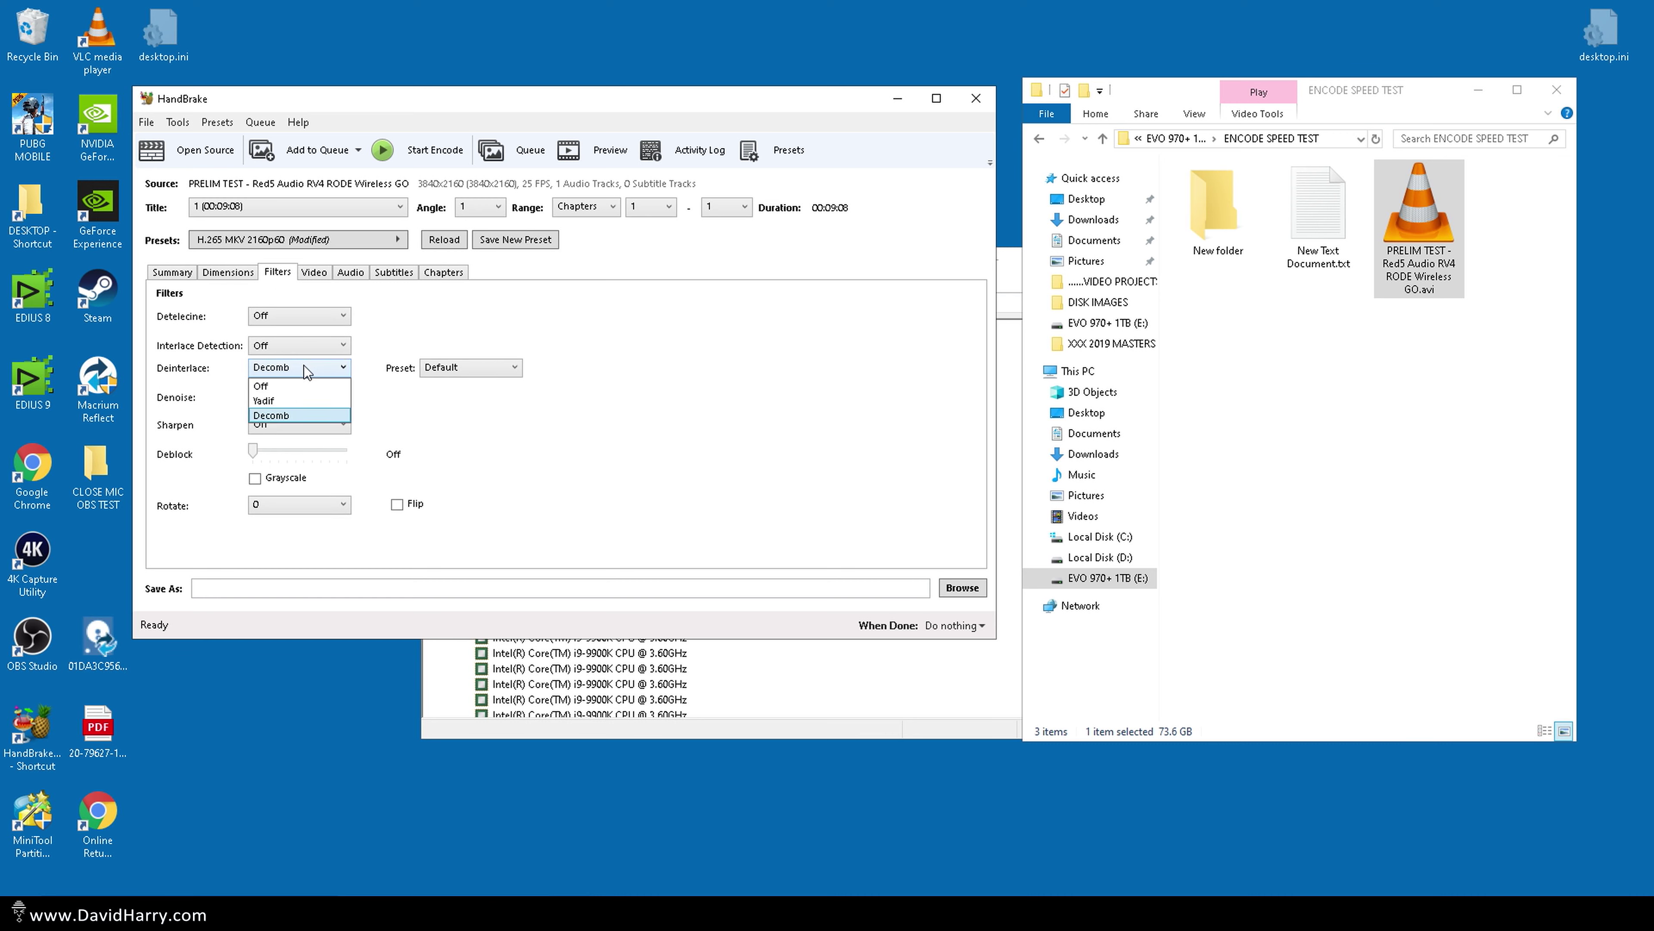
click(294, 385)
Set the video encoder to H.265 (Nvidia NVEnc) at constant 25 fps and adjust its speed preset
click(311, 273)
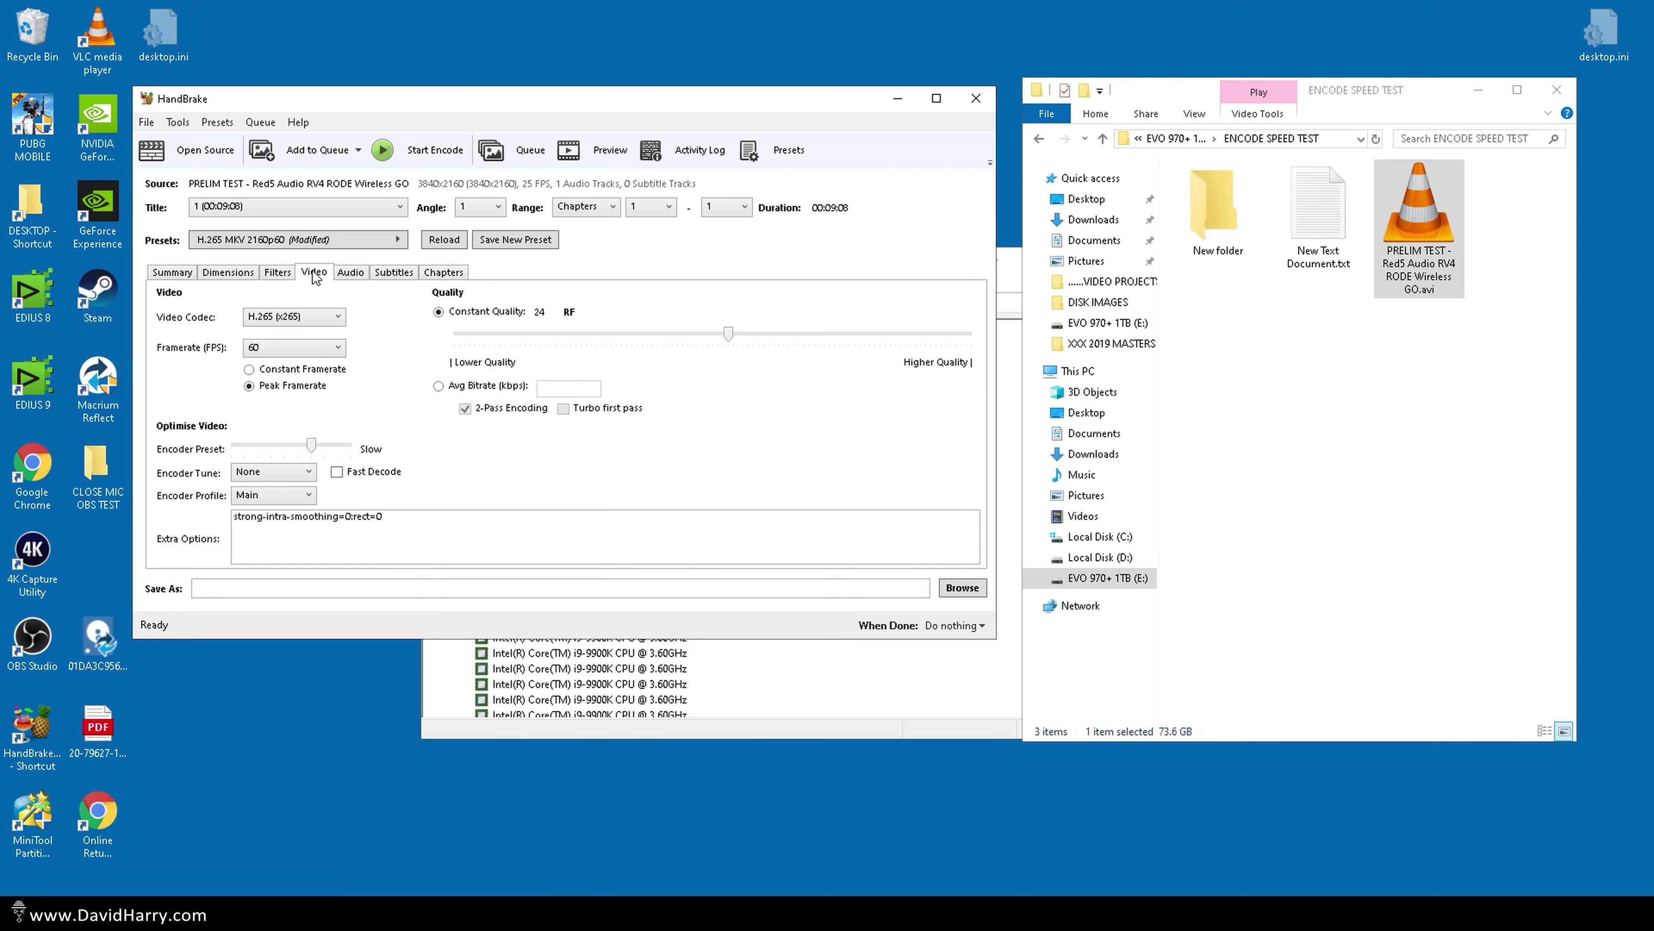
click(323, 318)
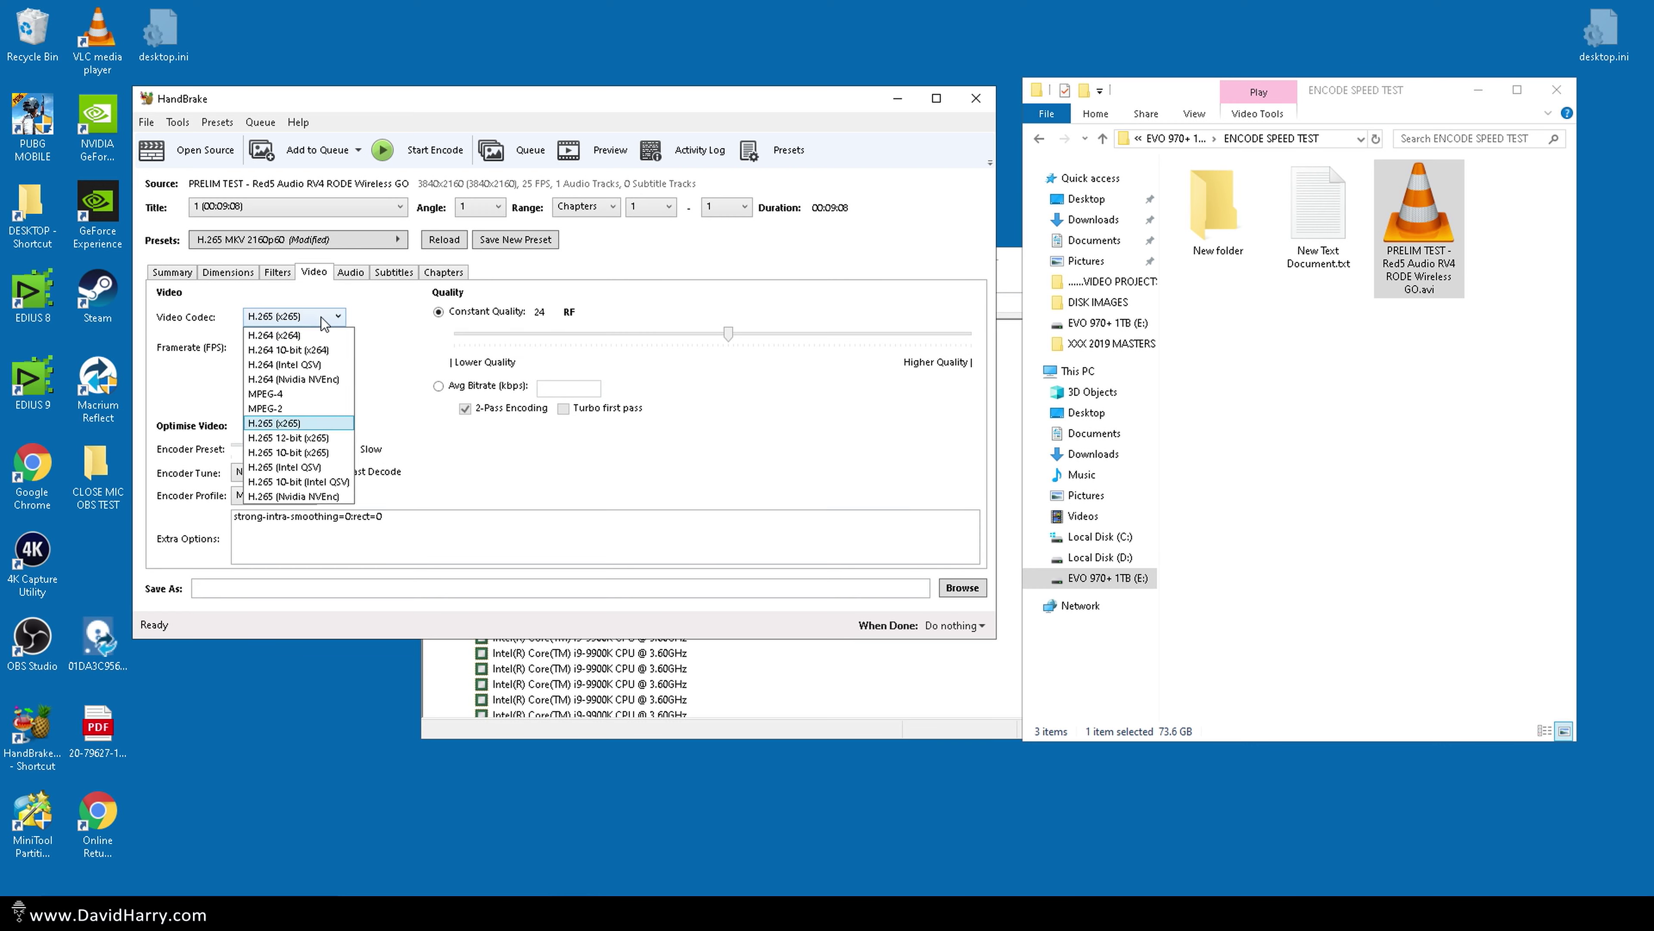
click(306, 497)
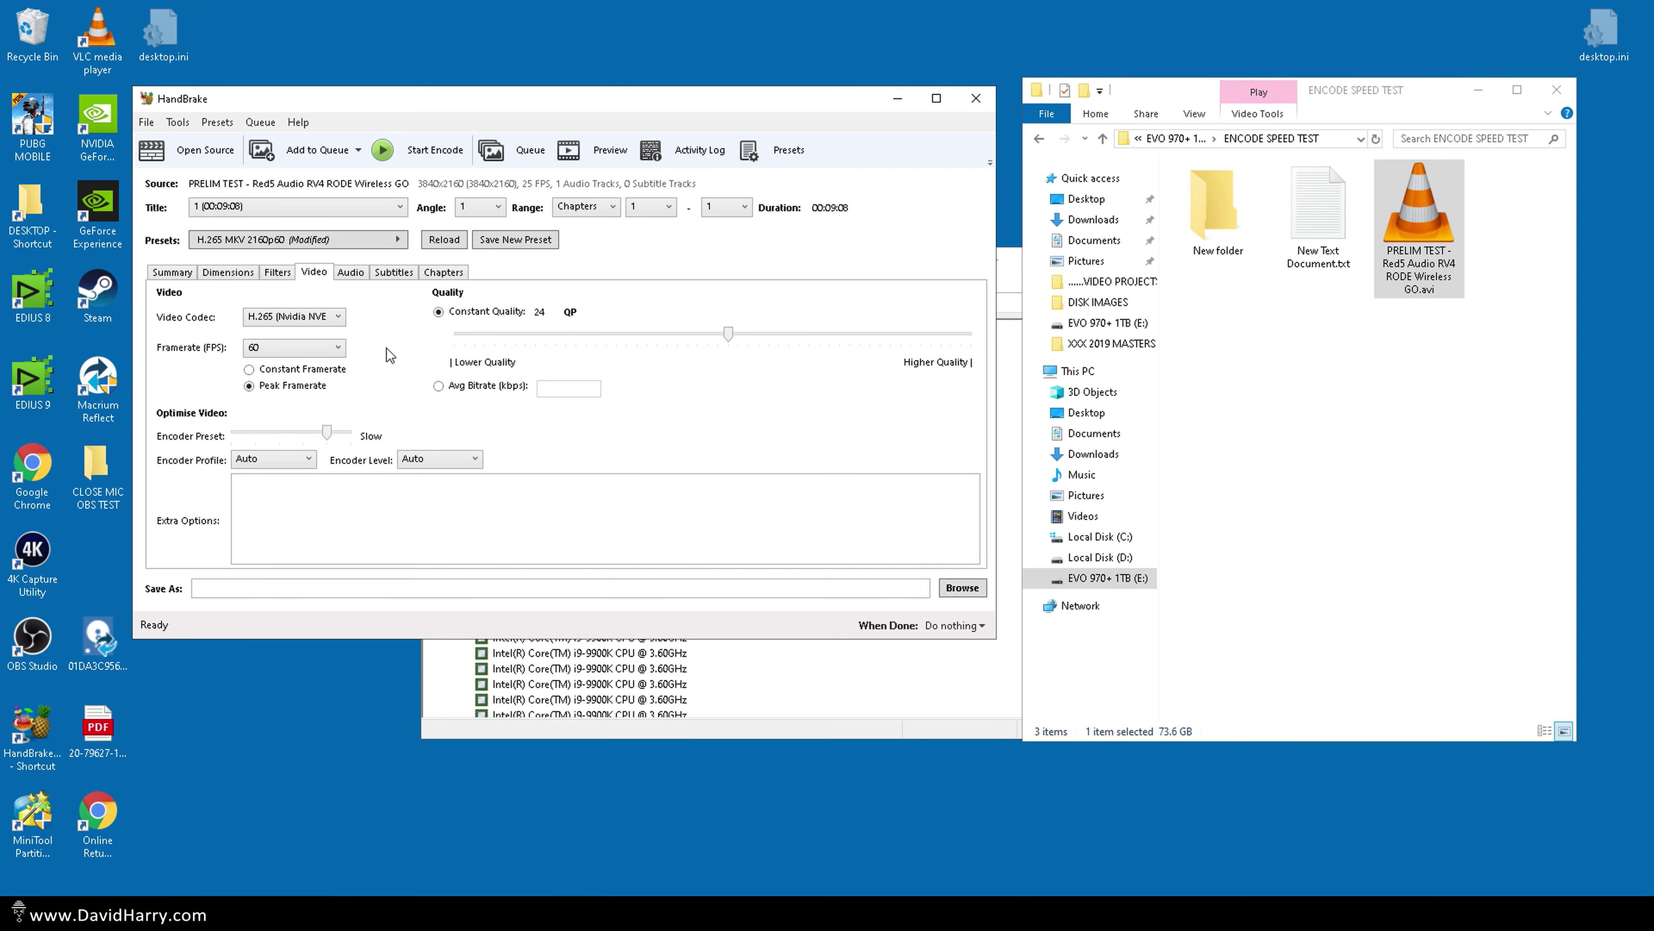
click(336, 347)
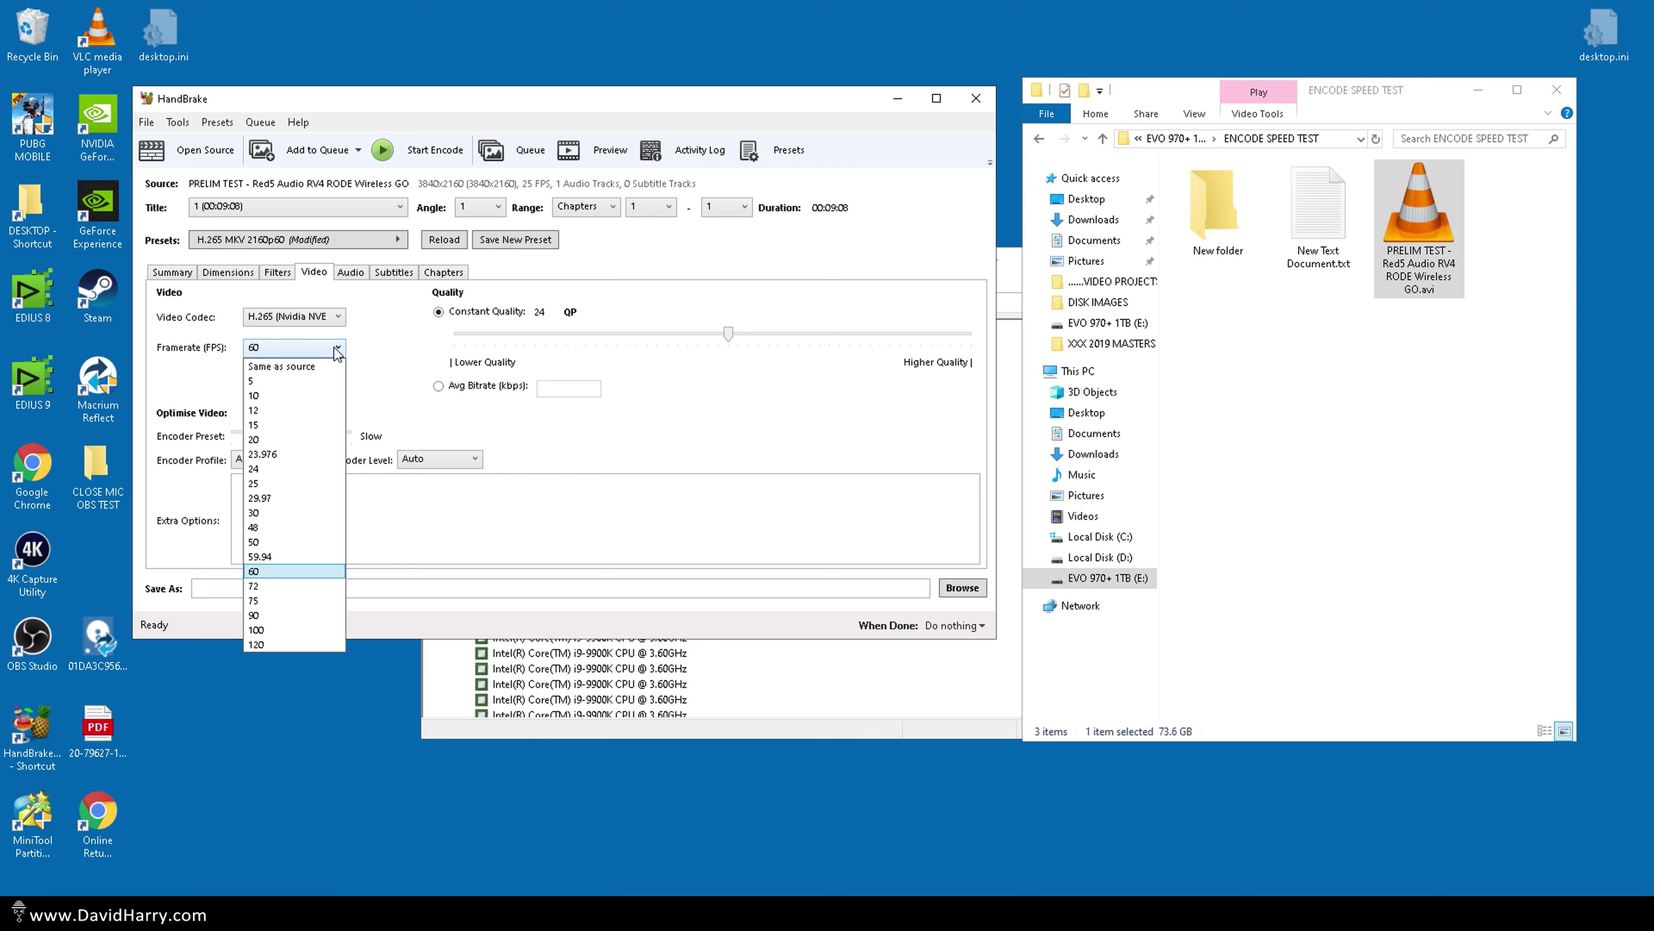
click(279, 485)
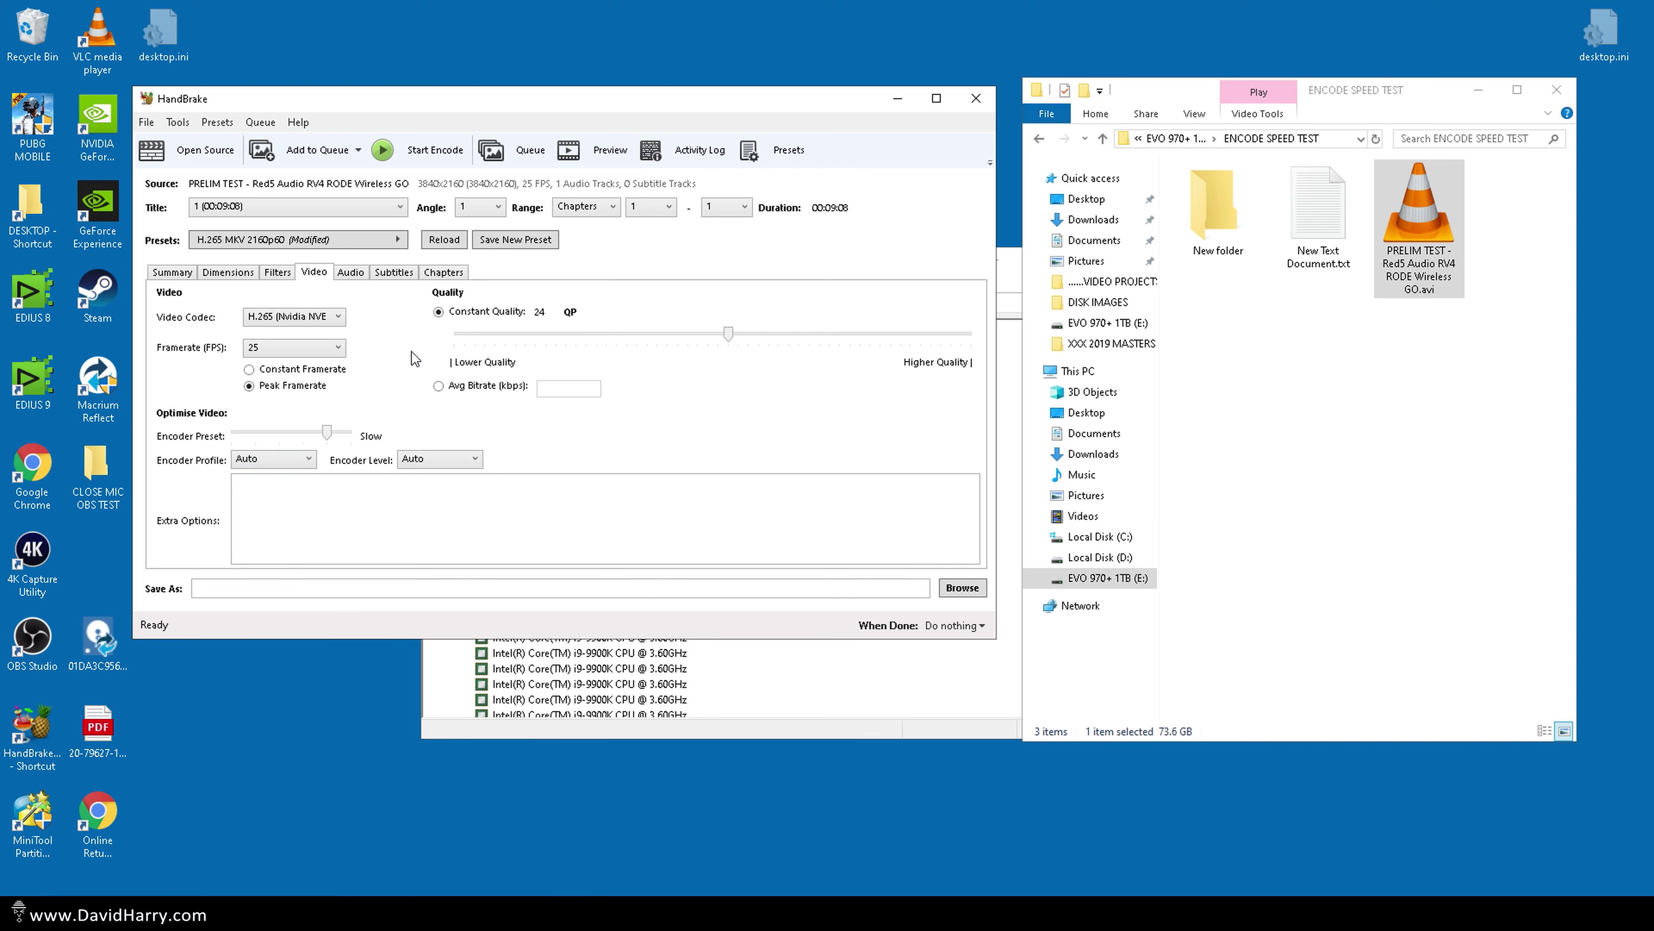
click(250, 369)
click(302, 433)
mouse_move(302, 436)
mouse_down()
mouse_move(235, 436)
mouse_move(347, 436)
mouse_move(236, 436)
mouse_move(345, 435)
mouse_move(239, 437)
mouse_move(326, 442)
mouse_up()
Set the audio track codec to Auto Passthru
click(350, 271)
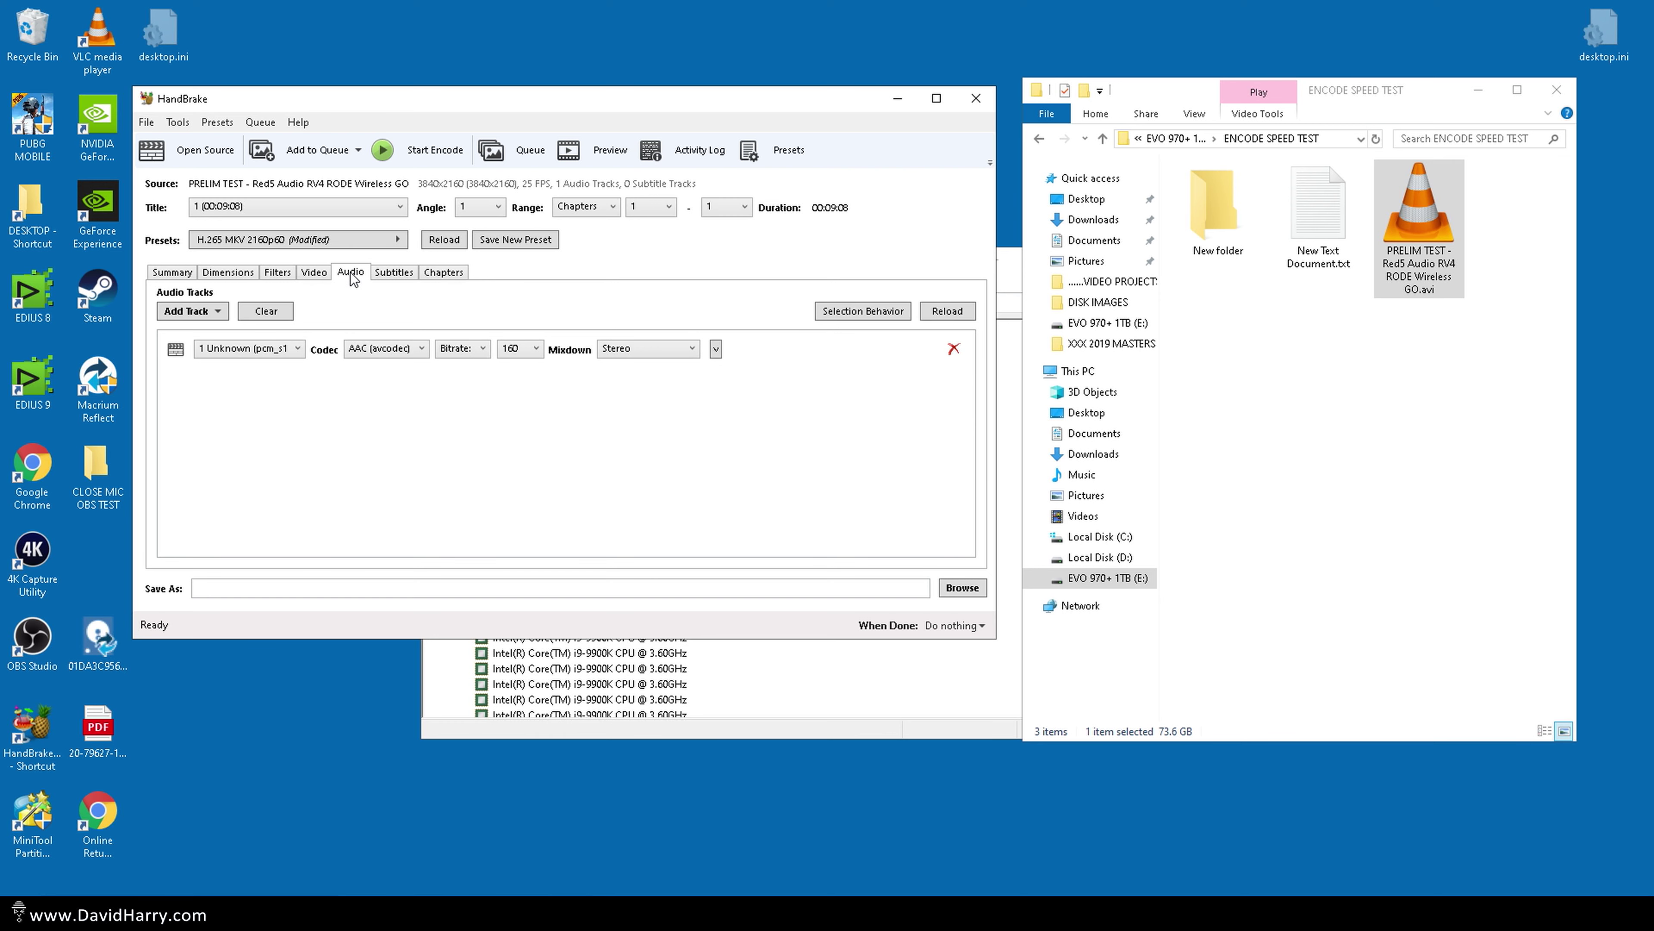
click(386, 350)
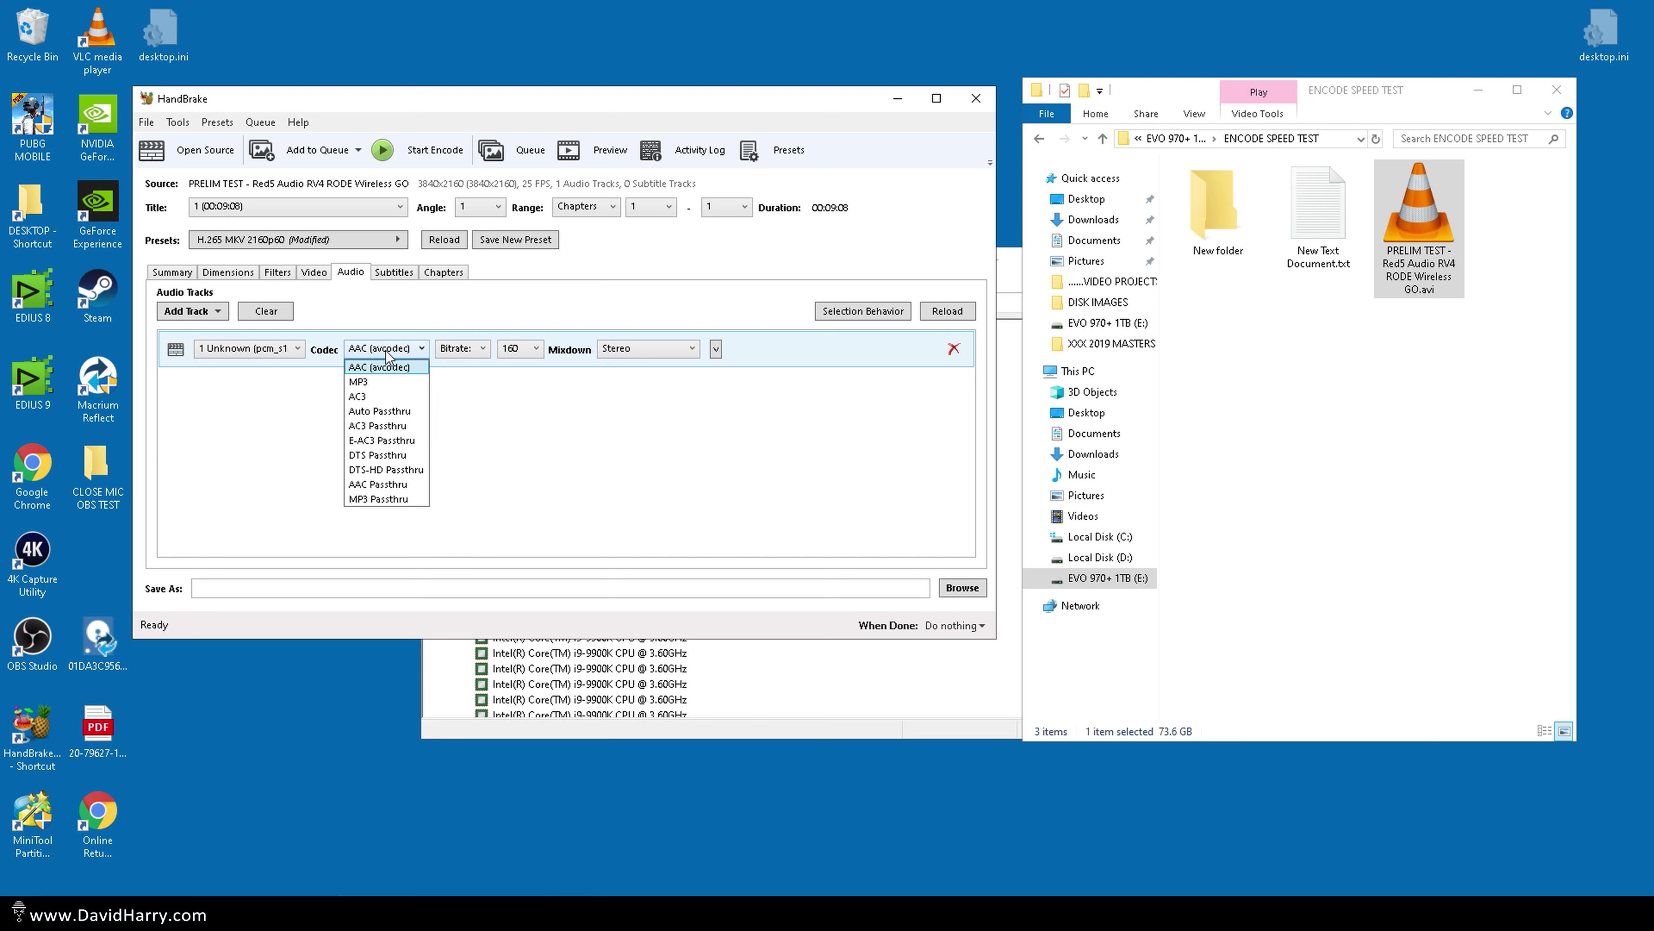
click(411, 411)
click(314, 273)
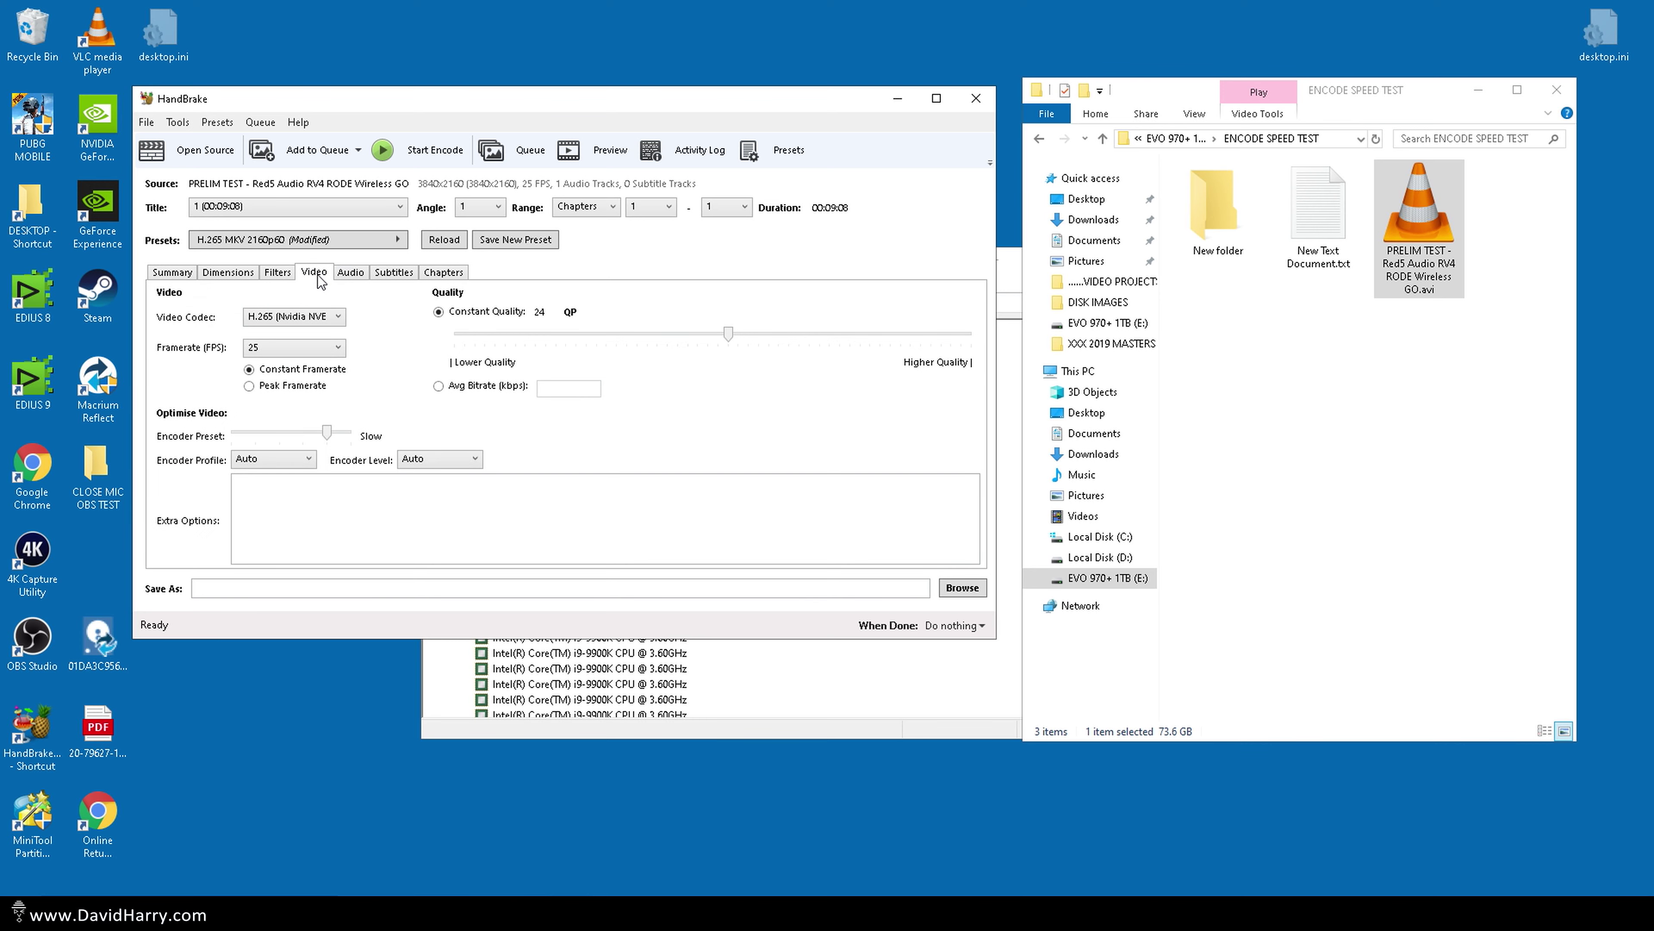
click(163, 274)
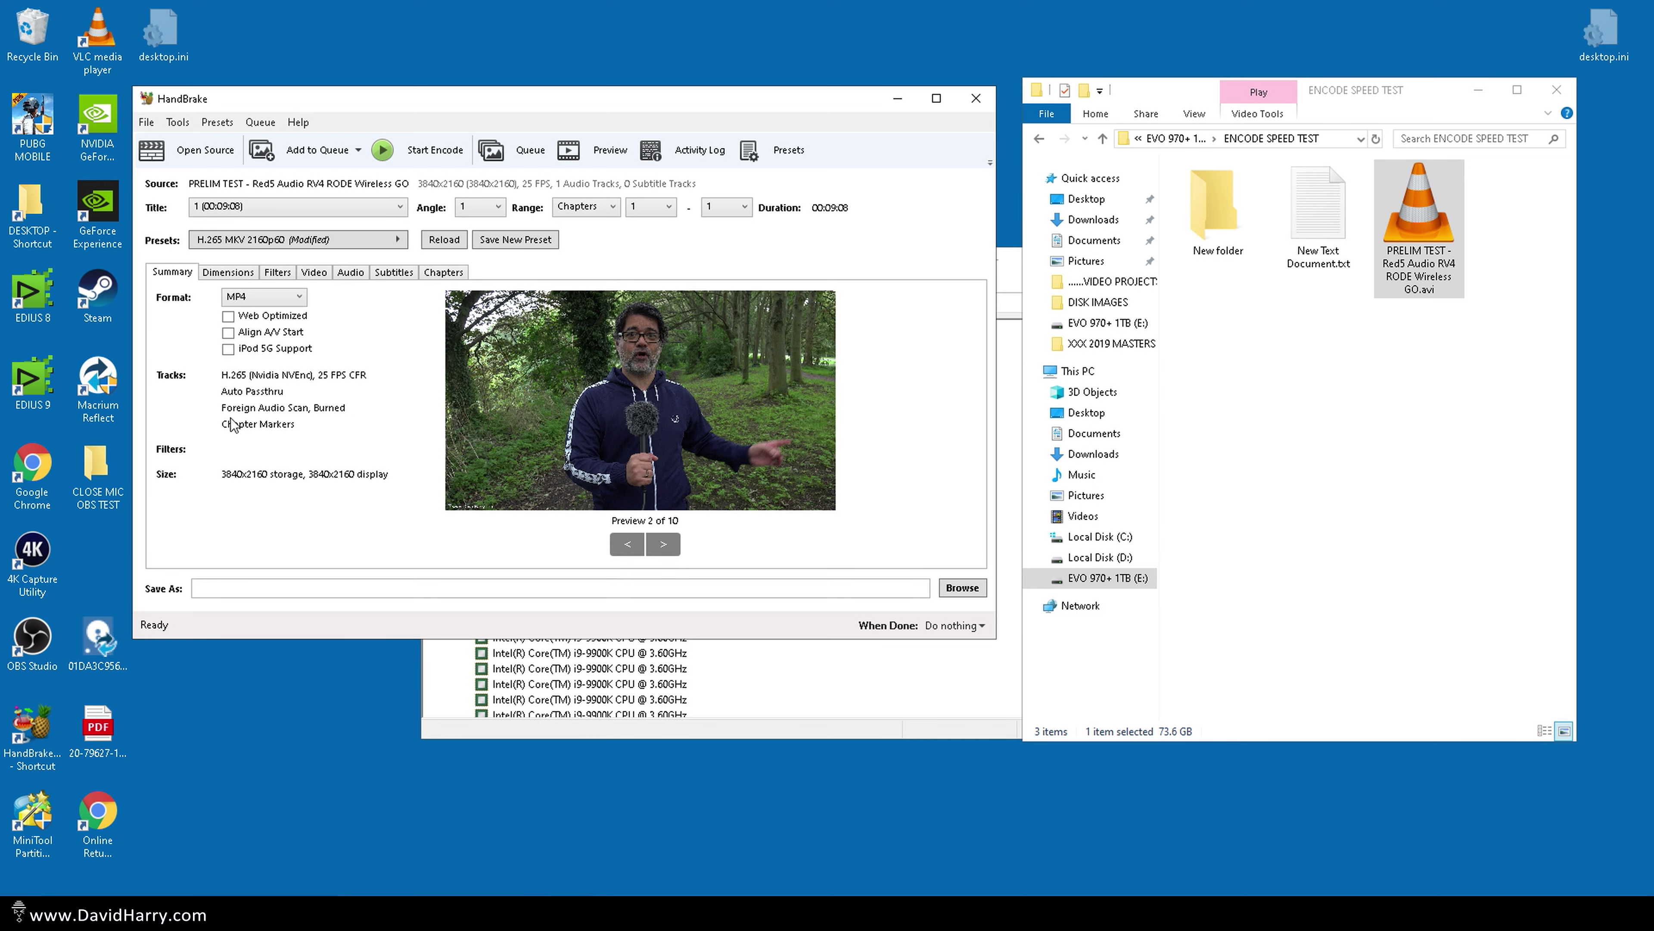
click(238, 273)
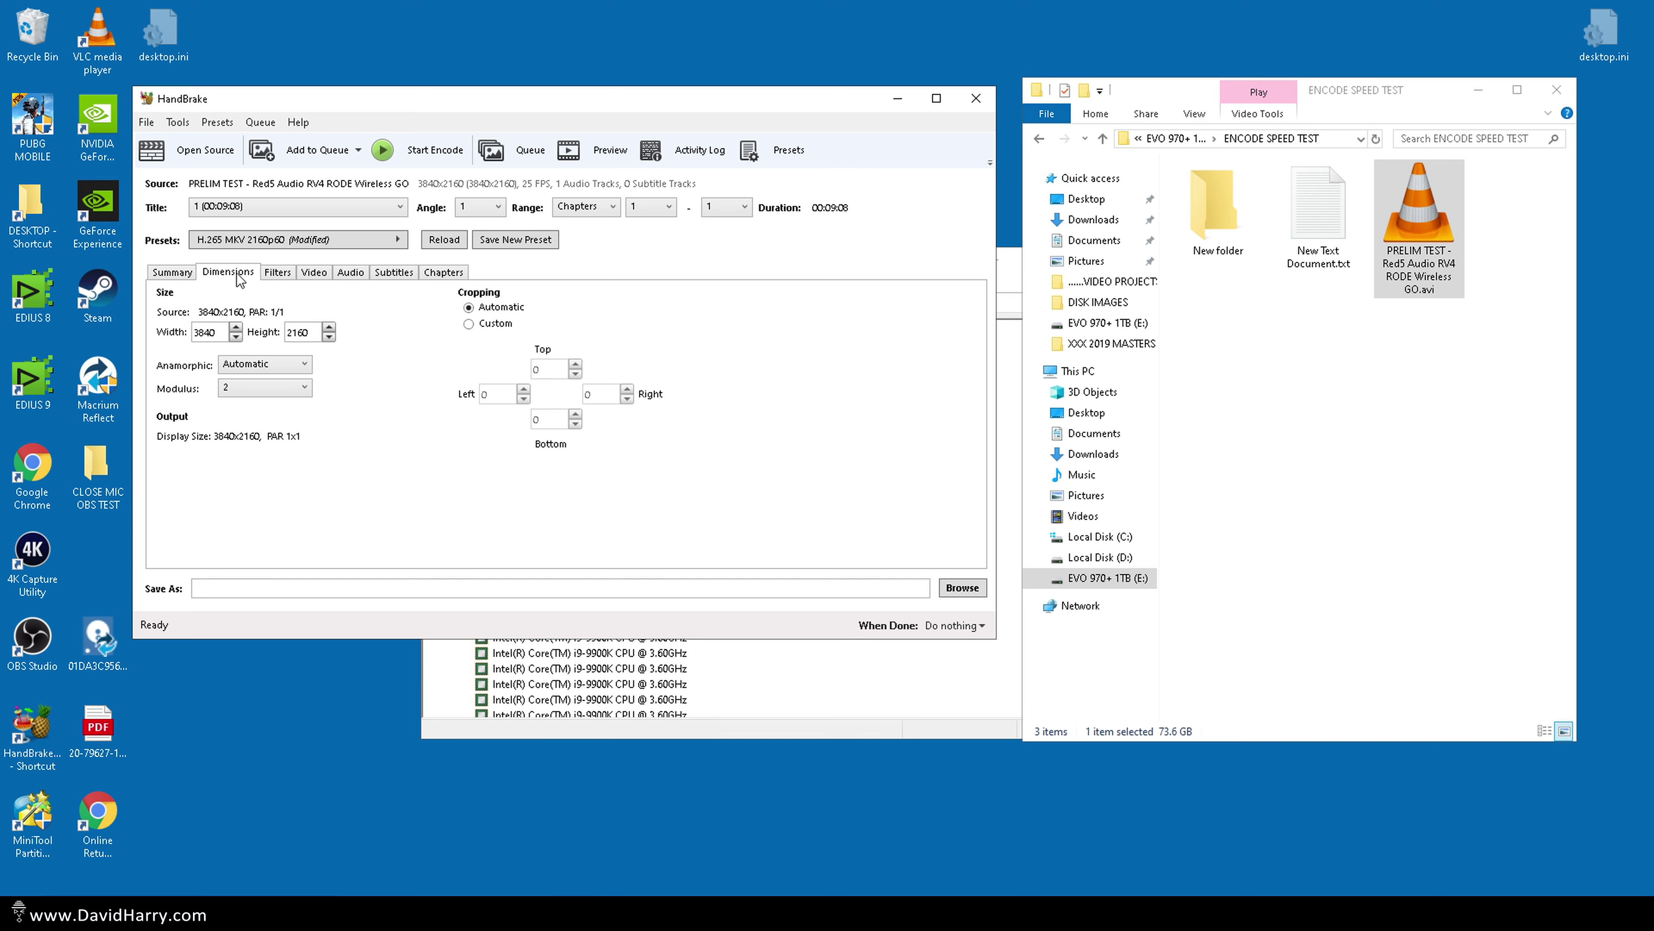
click(279, 278)
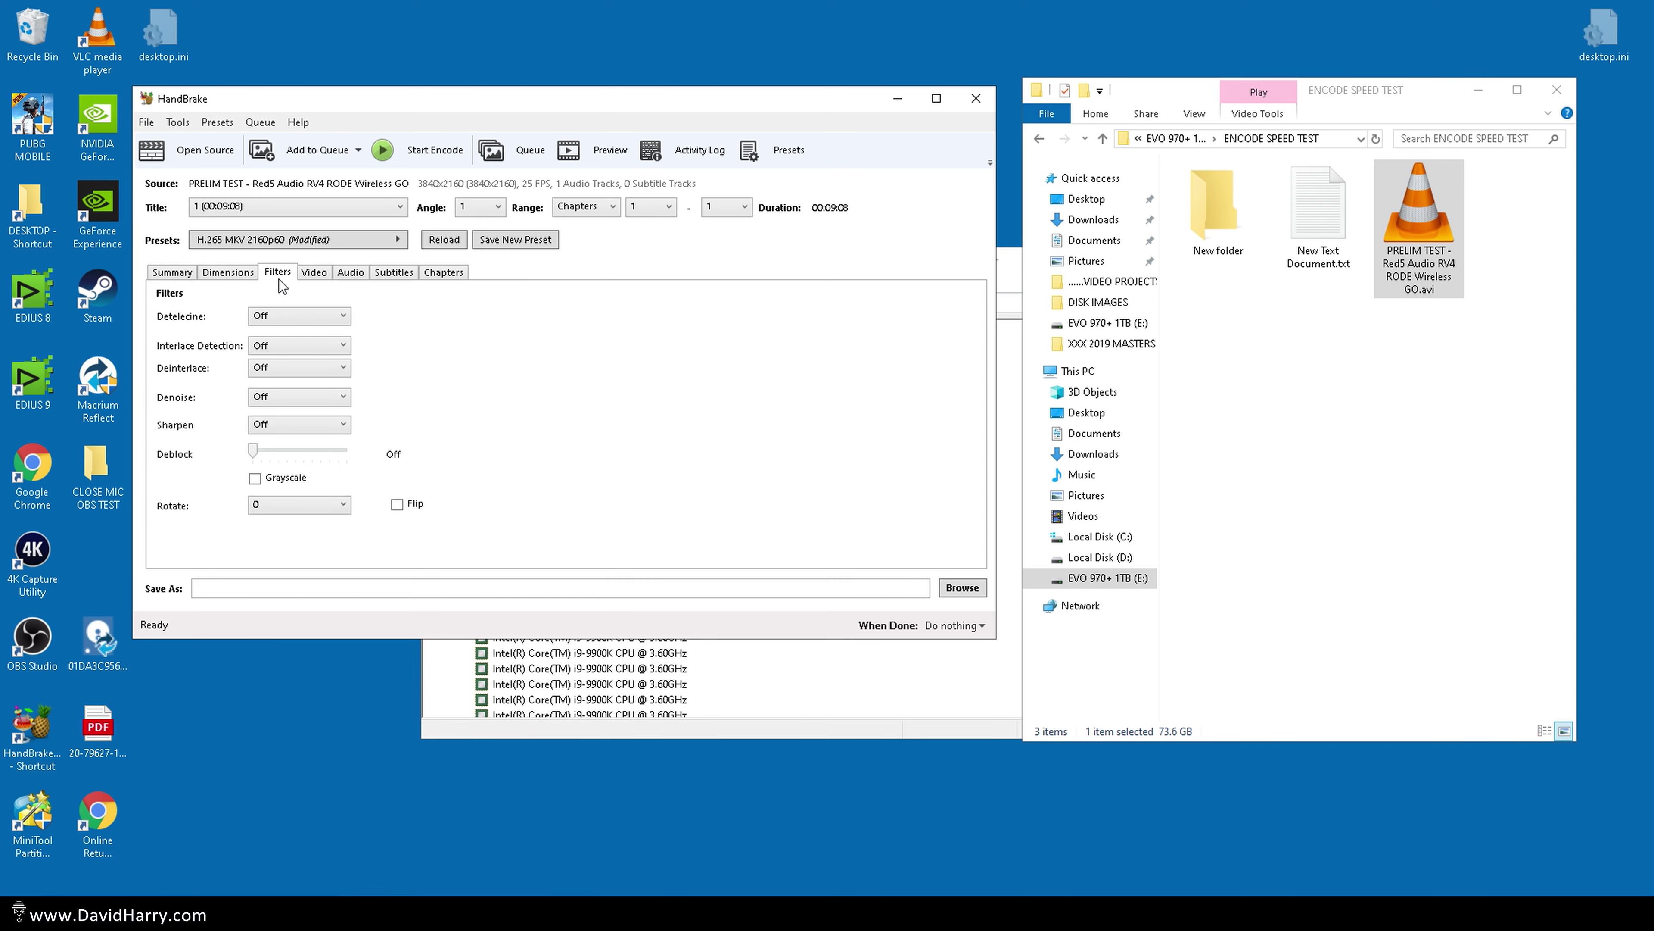
click(308, 275)
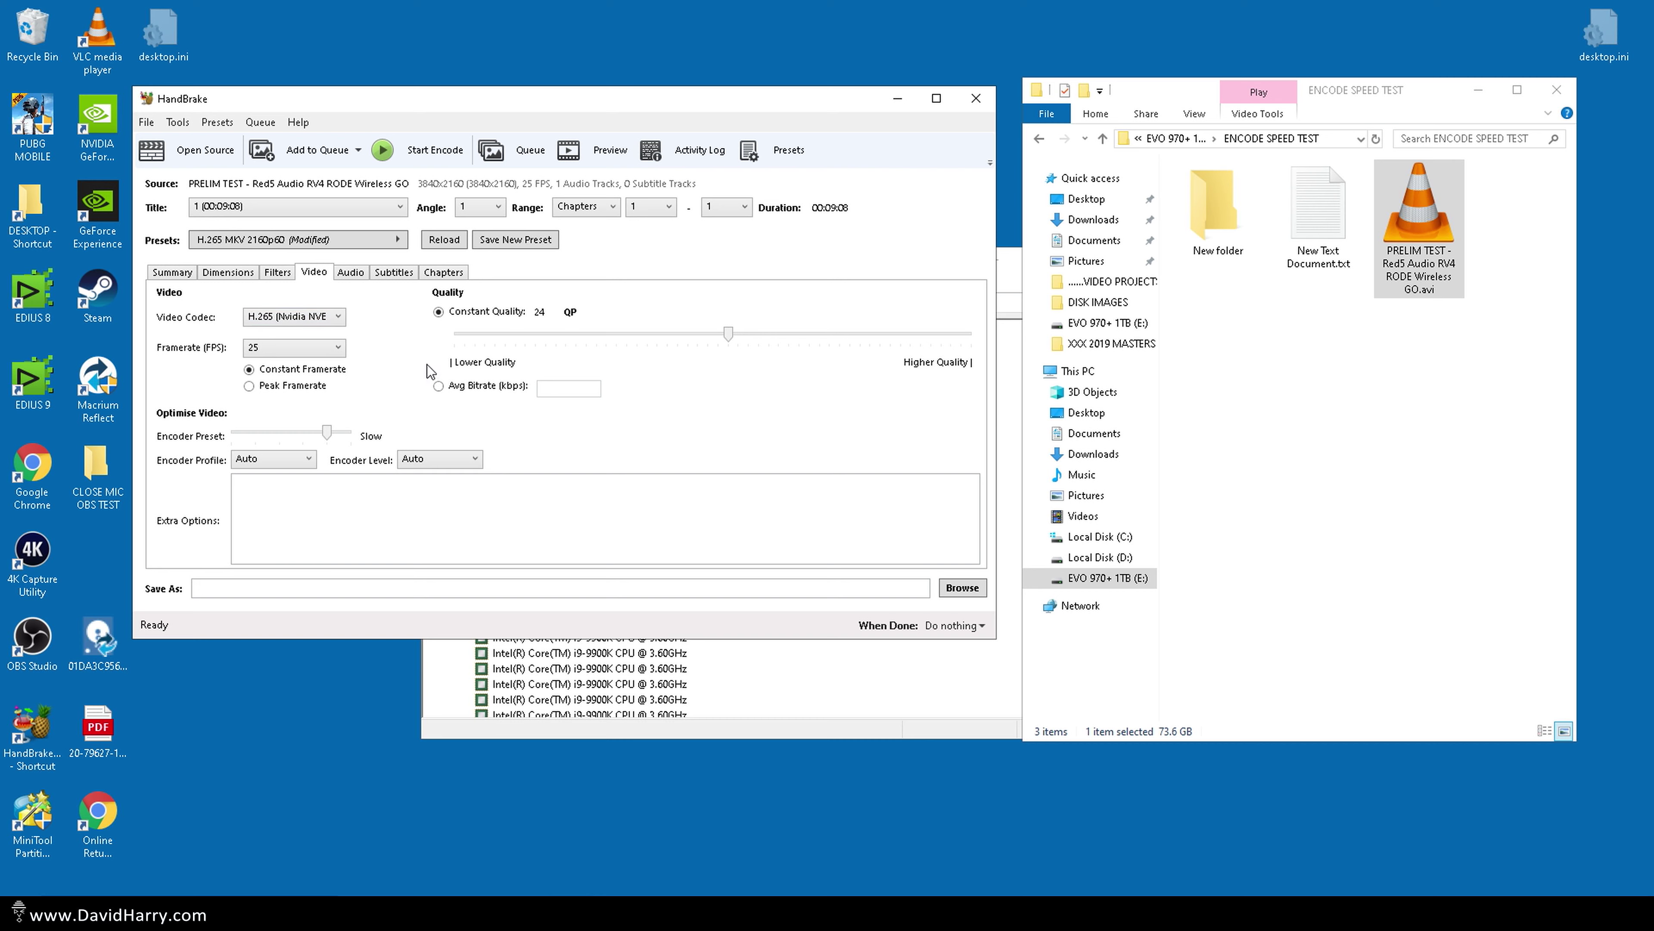
click(354, 276)
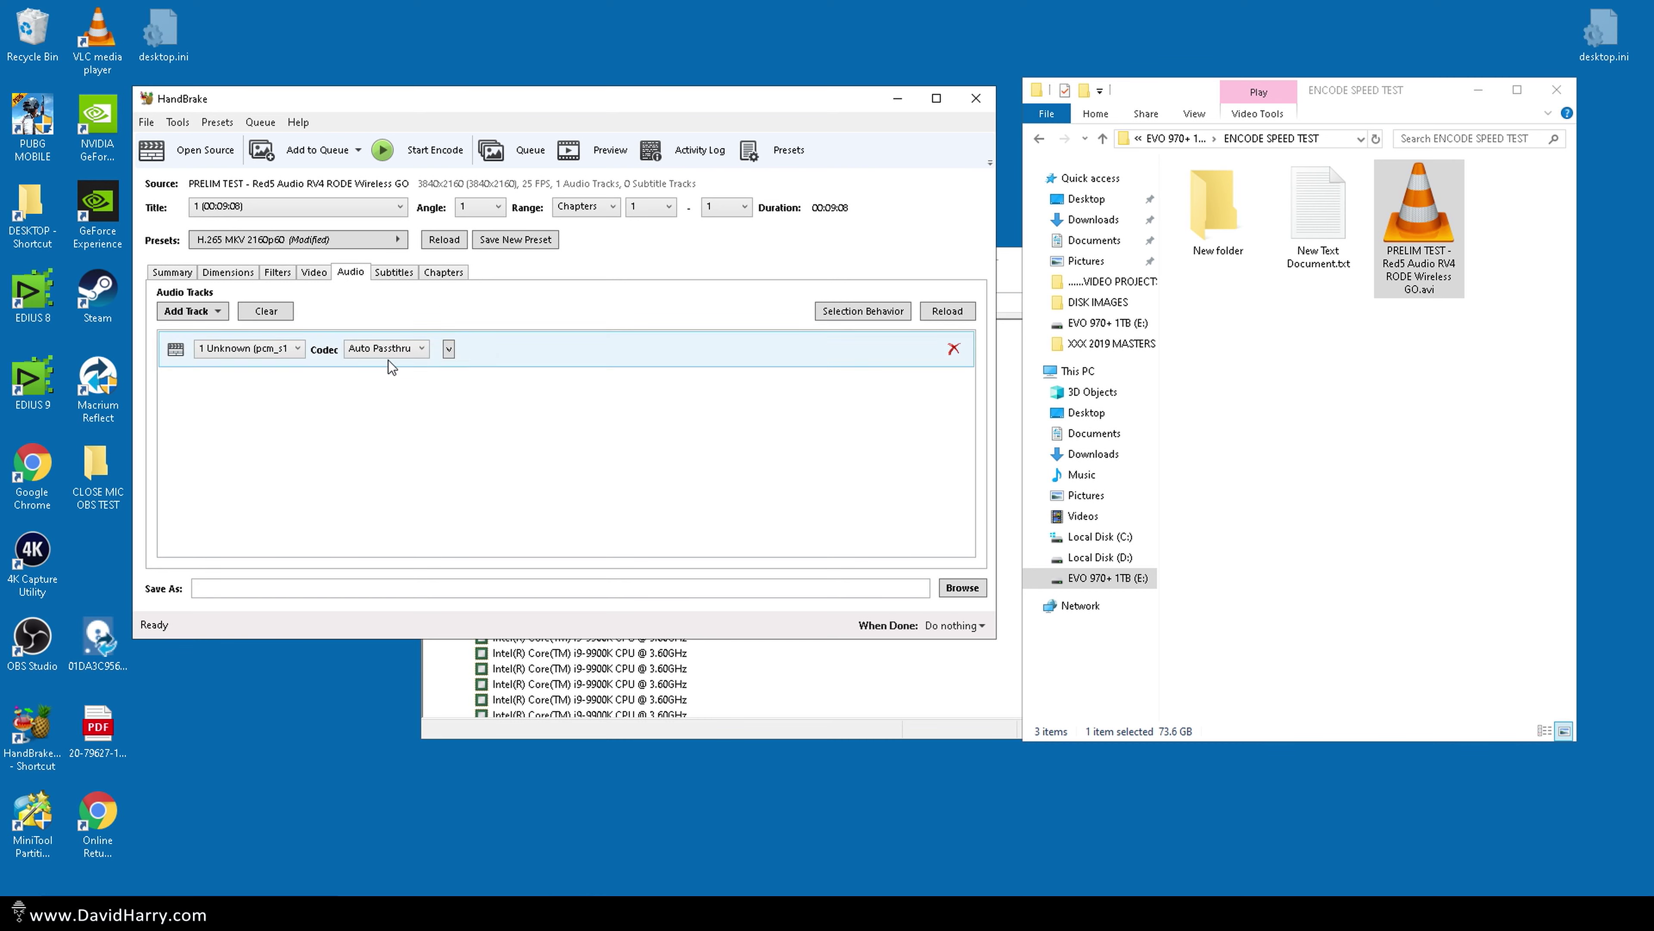
click(305, 276)
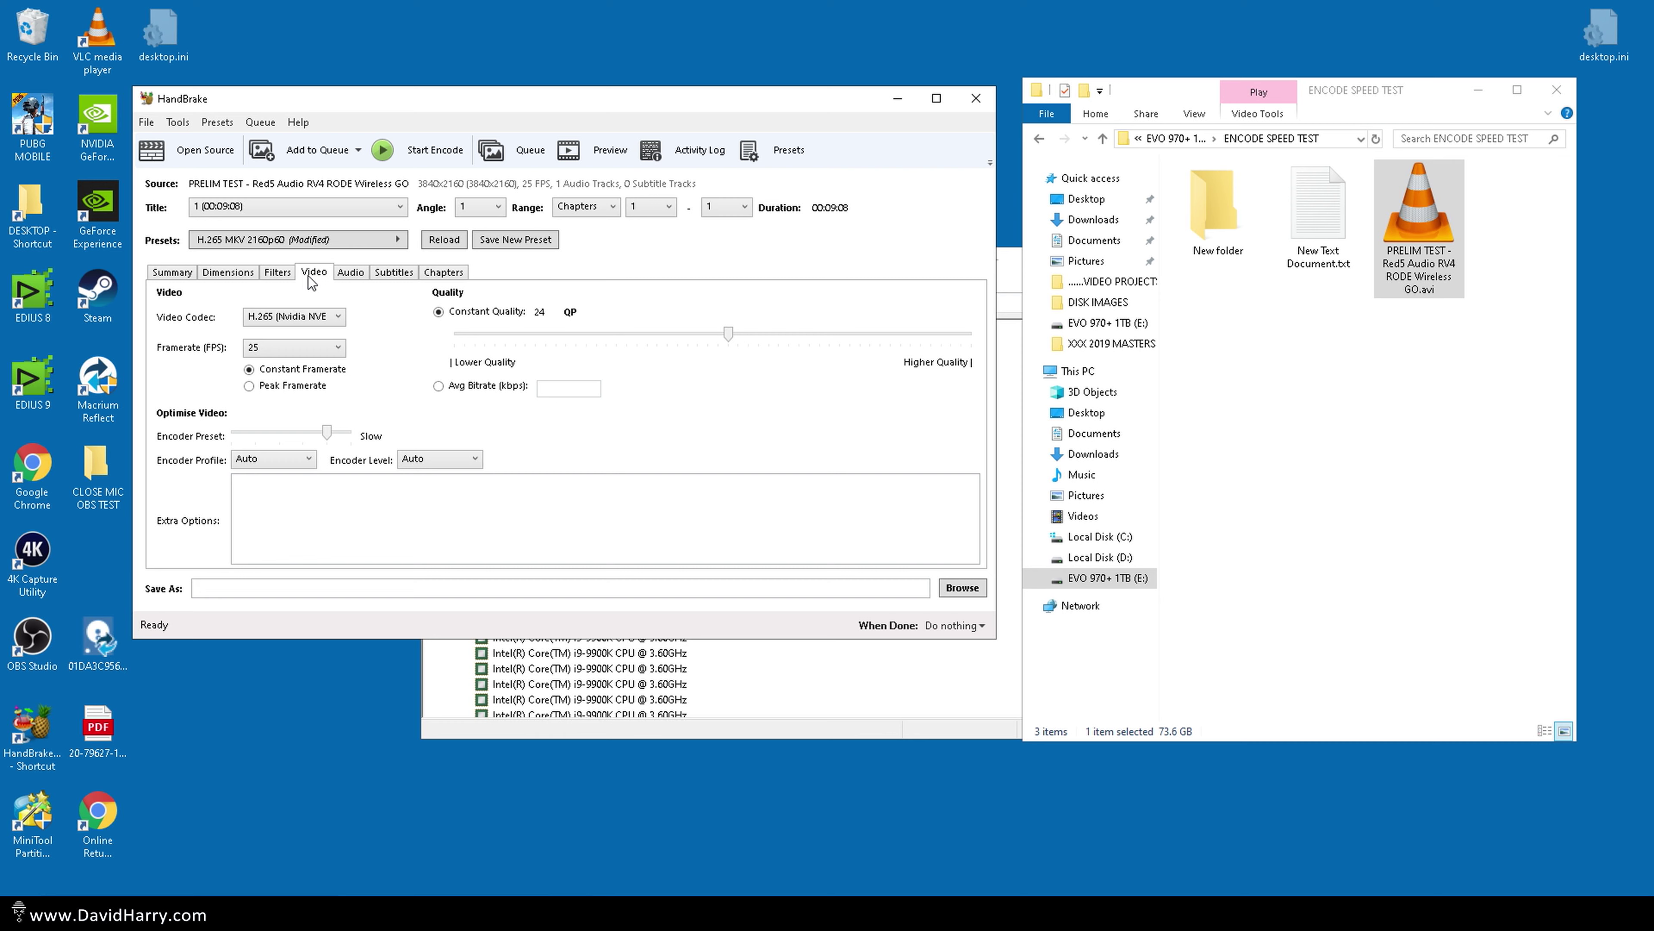
Switch rate control to Avg Bitrate (kbps) and enter 100000
click(438, 386)
click(571, 390)
text(100000)
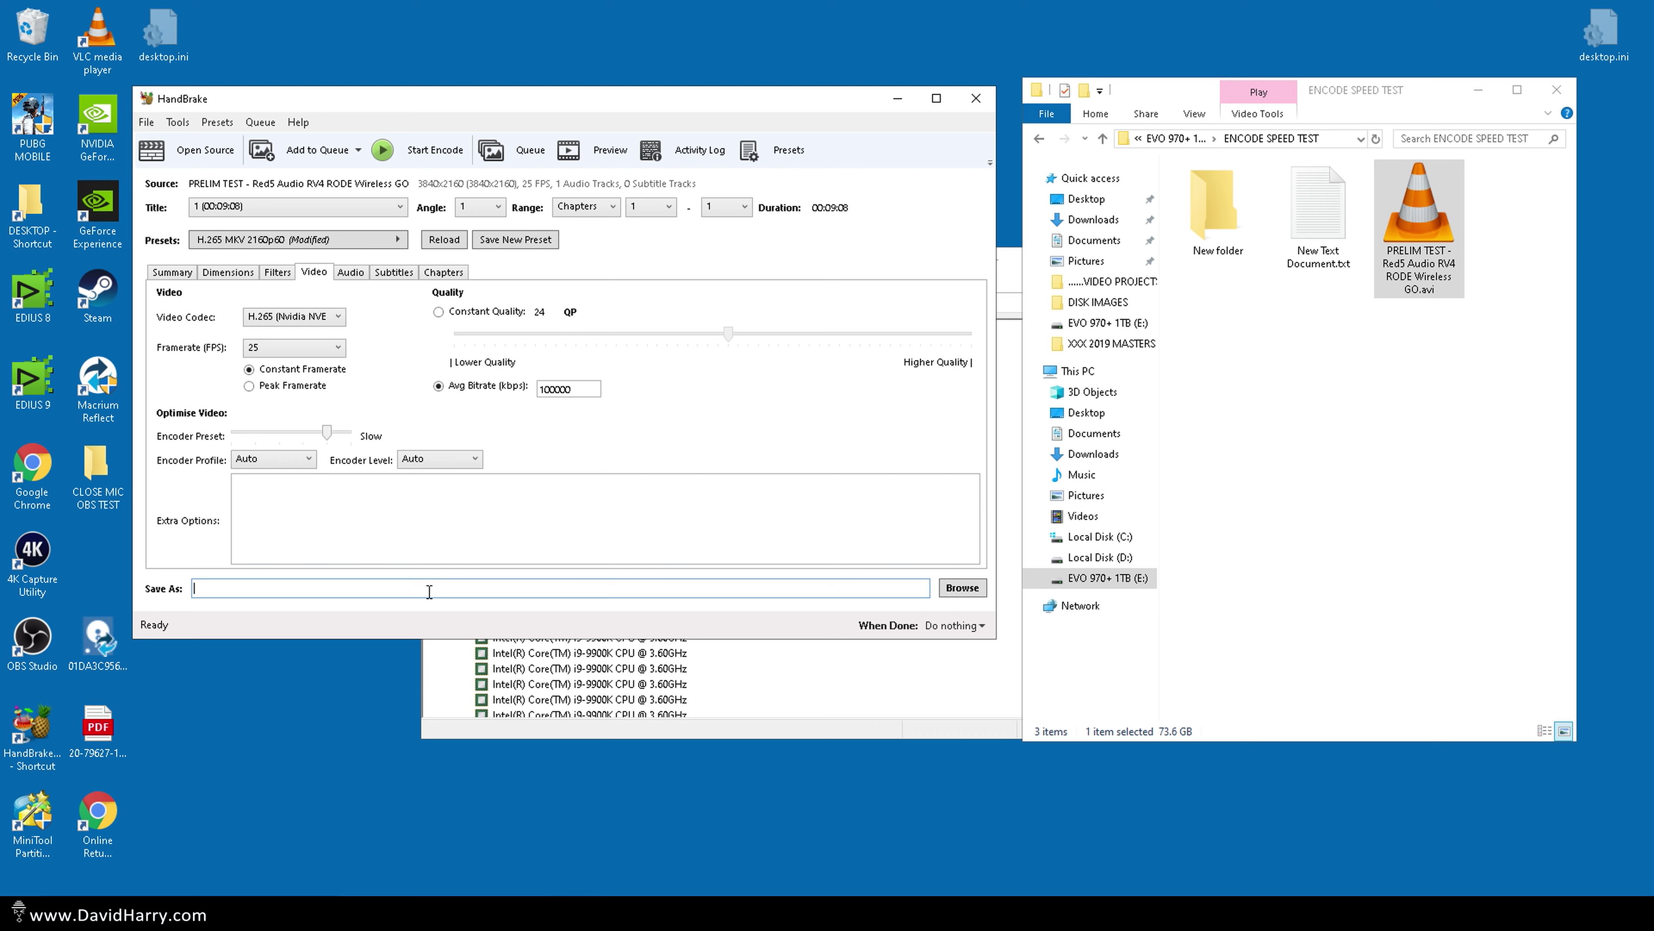
Set the output destination to E:\ENCODE SPEED TEST\NVENC.mp4 via Browse
click(960, 588)
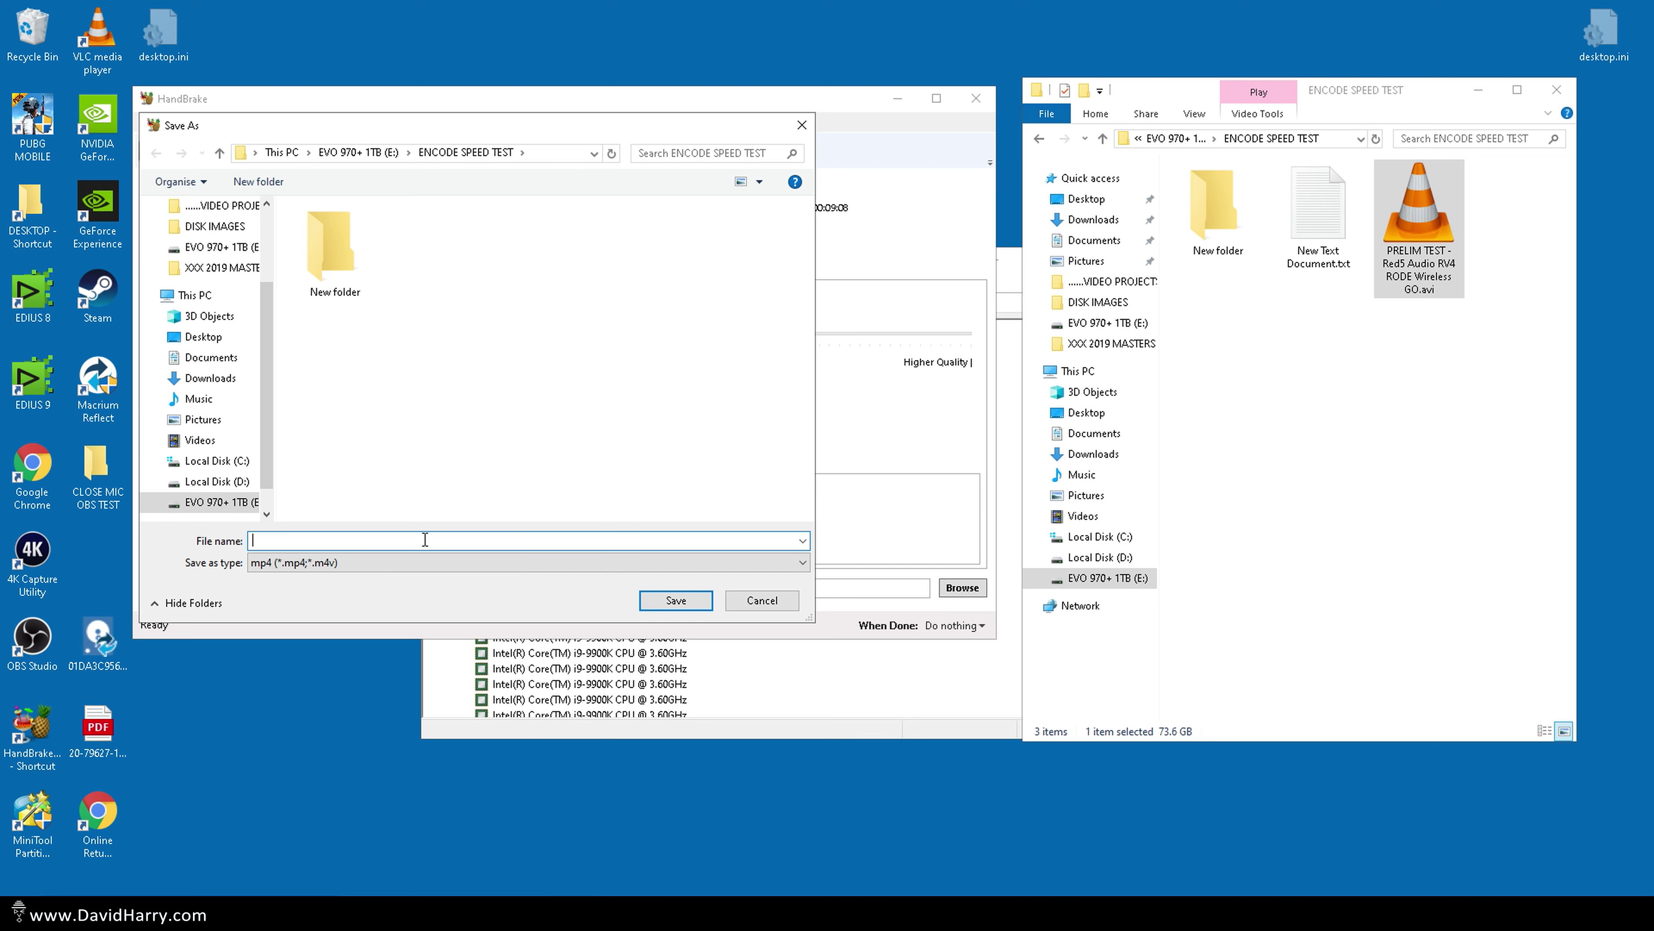
text(NVENC)
click(691, 605)
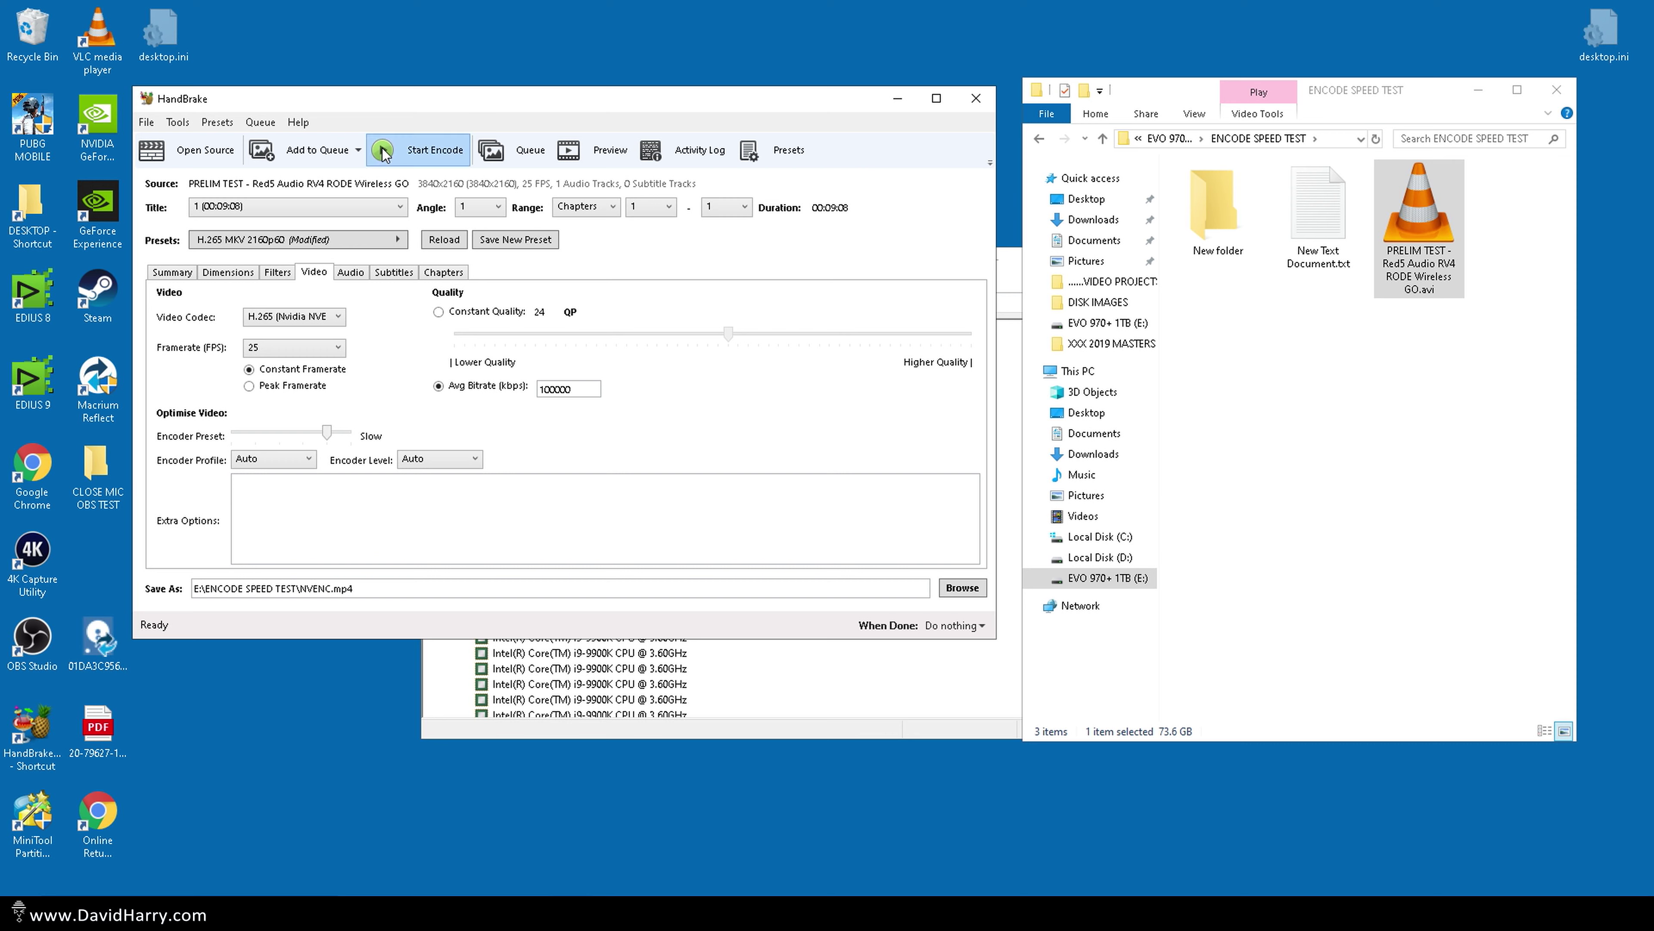
Start the NVEnc encode and let it run until the queue finishes
click(433, 150)
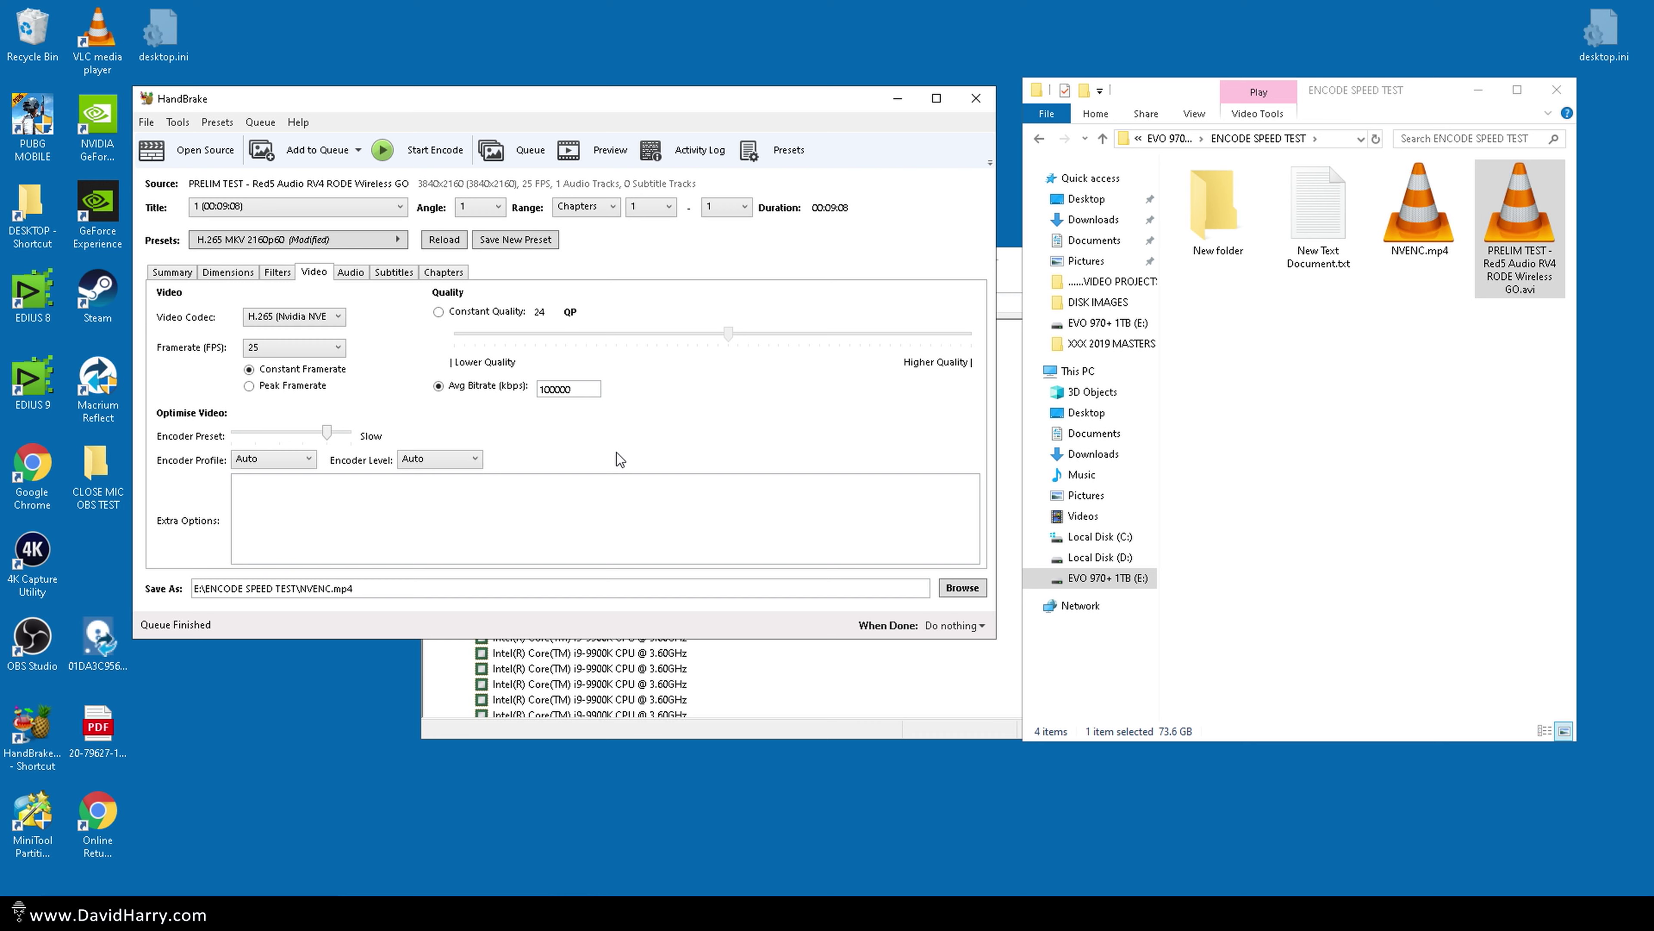
Pick H.265 (Intel QSV) as the video codec, then review the Summary, Dimensions, Filters and Audio tabs
click(323, 323)
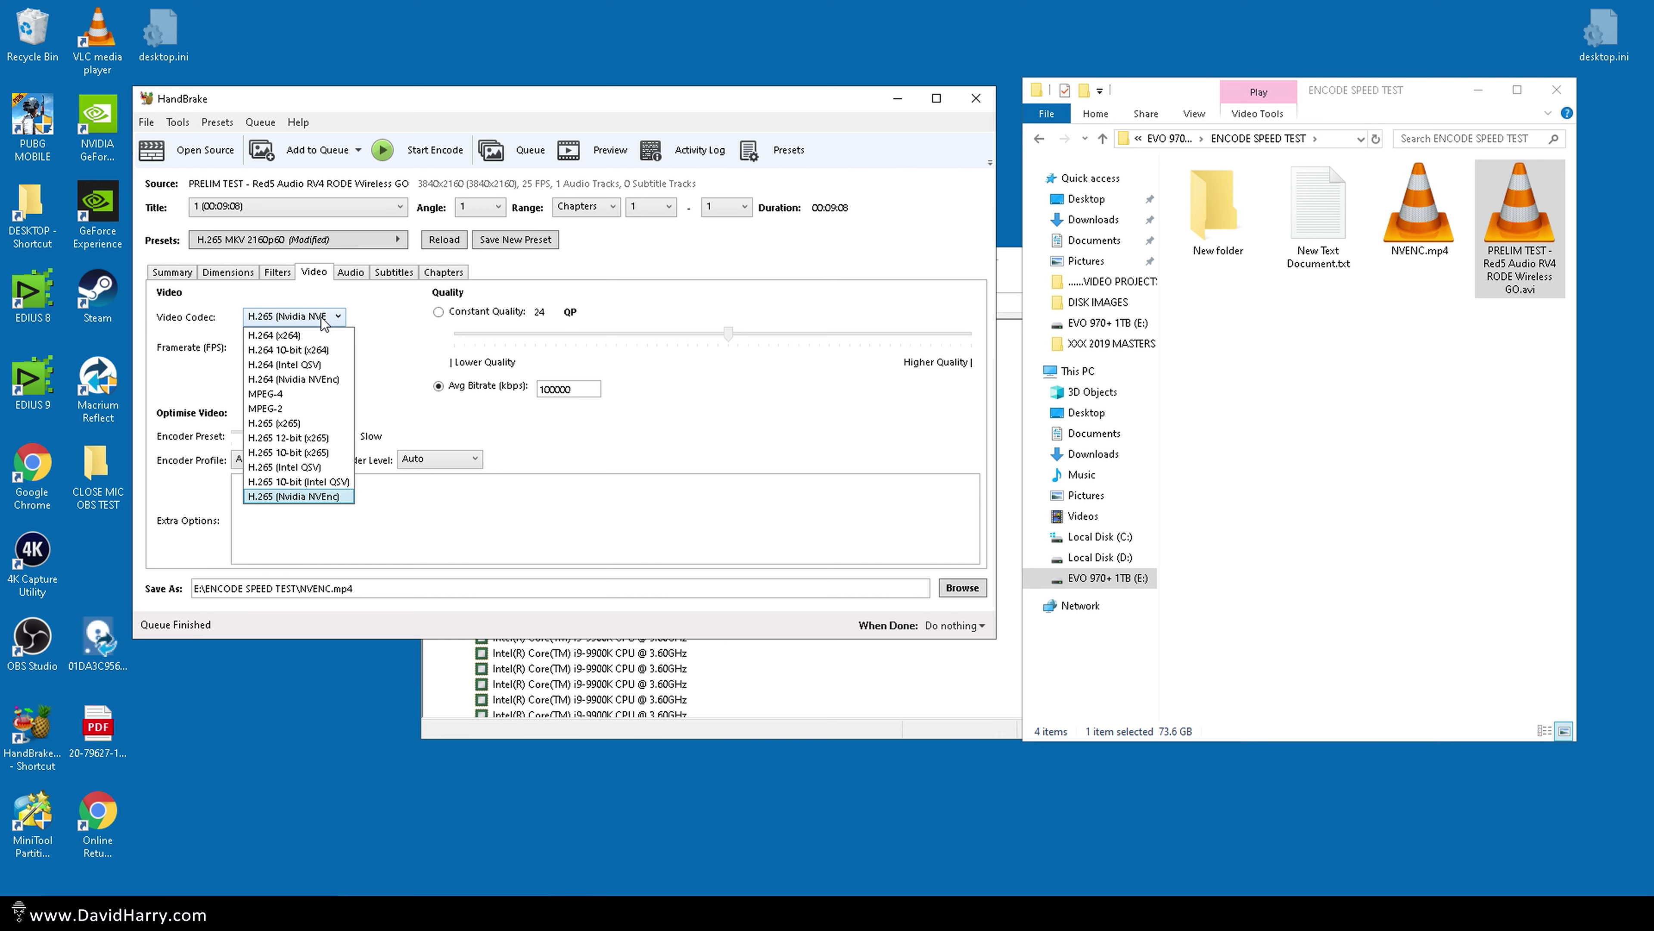
click(332, 465)
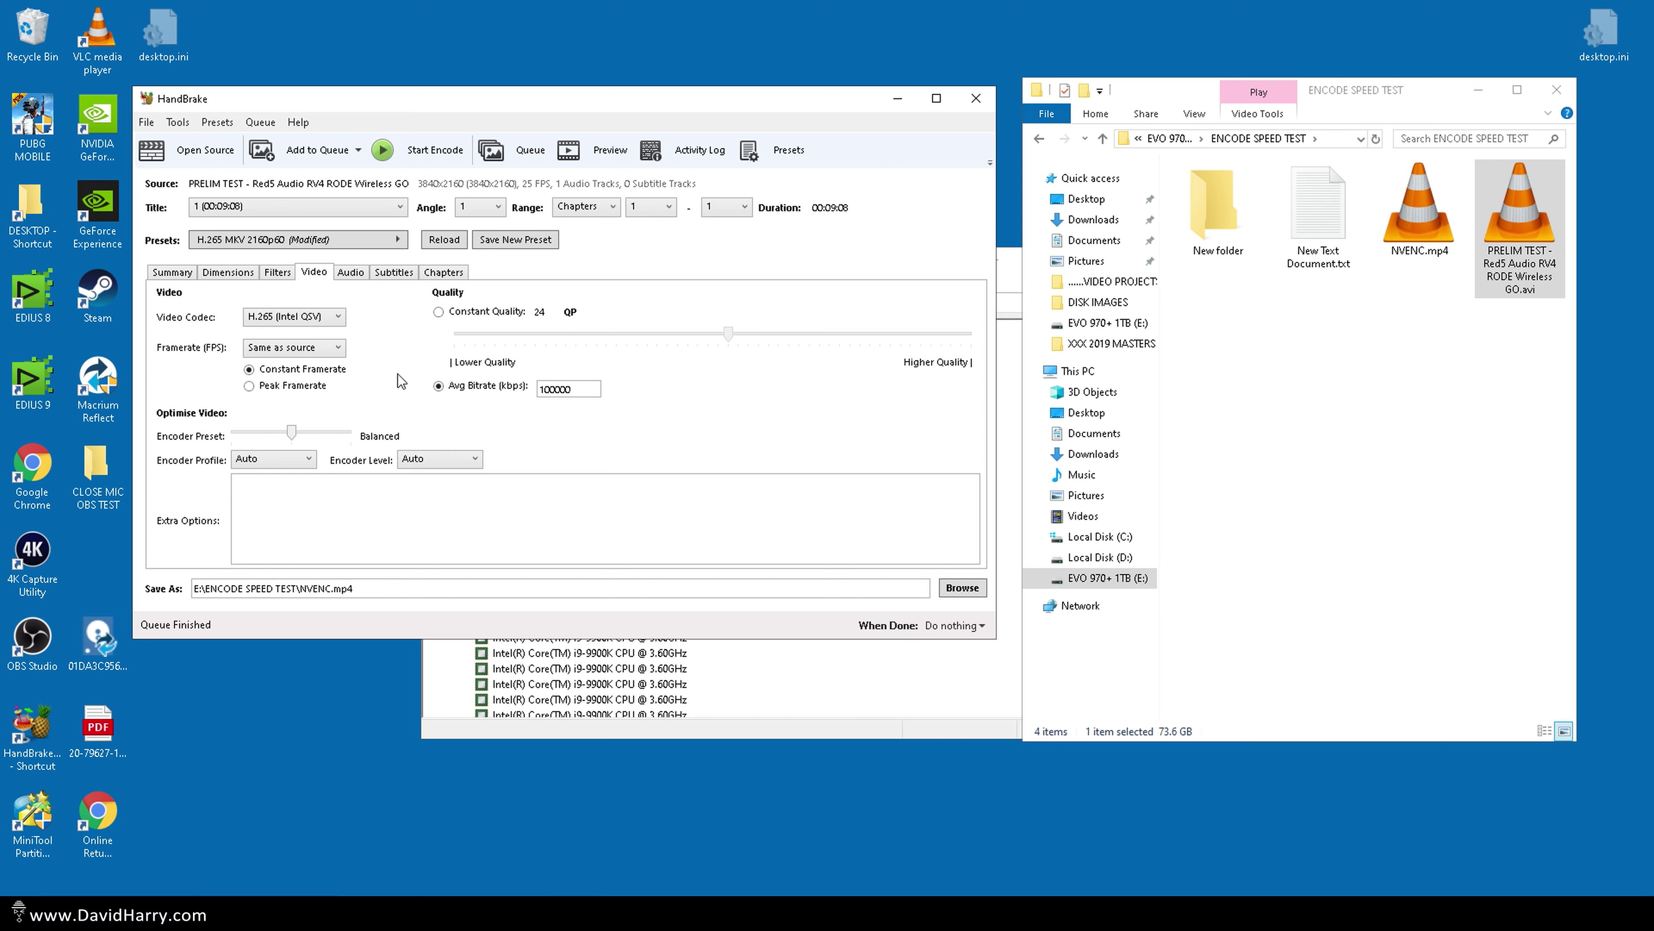
click(183, 275)
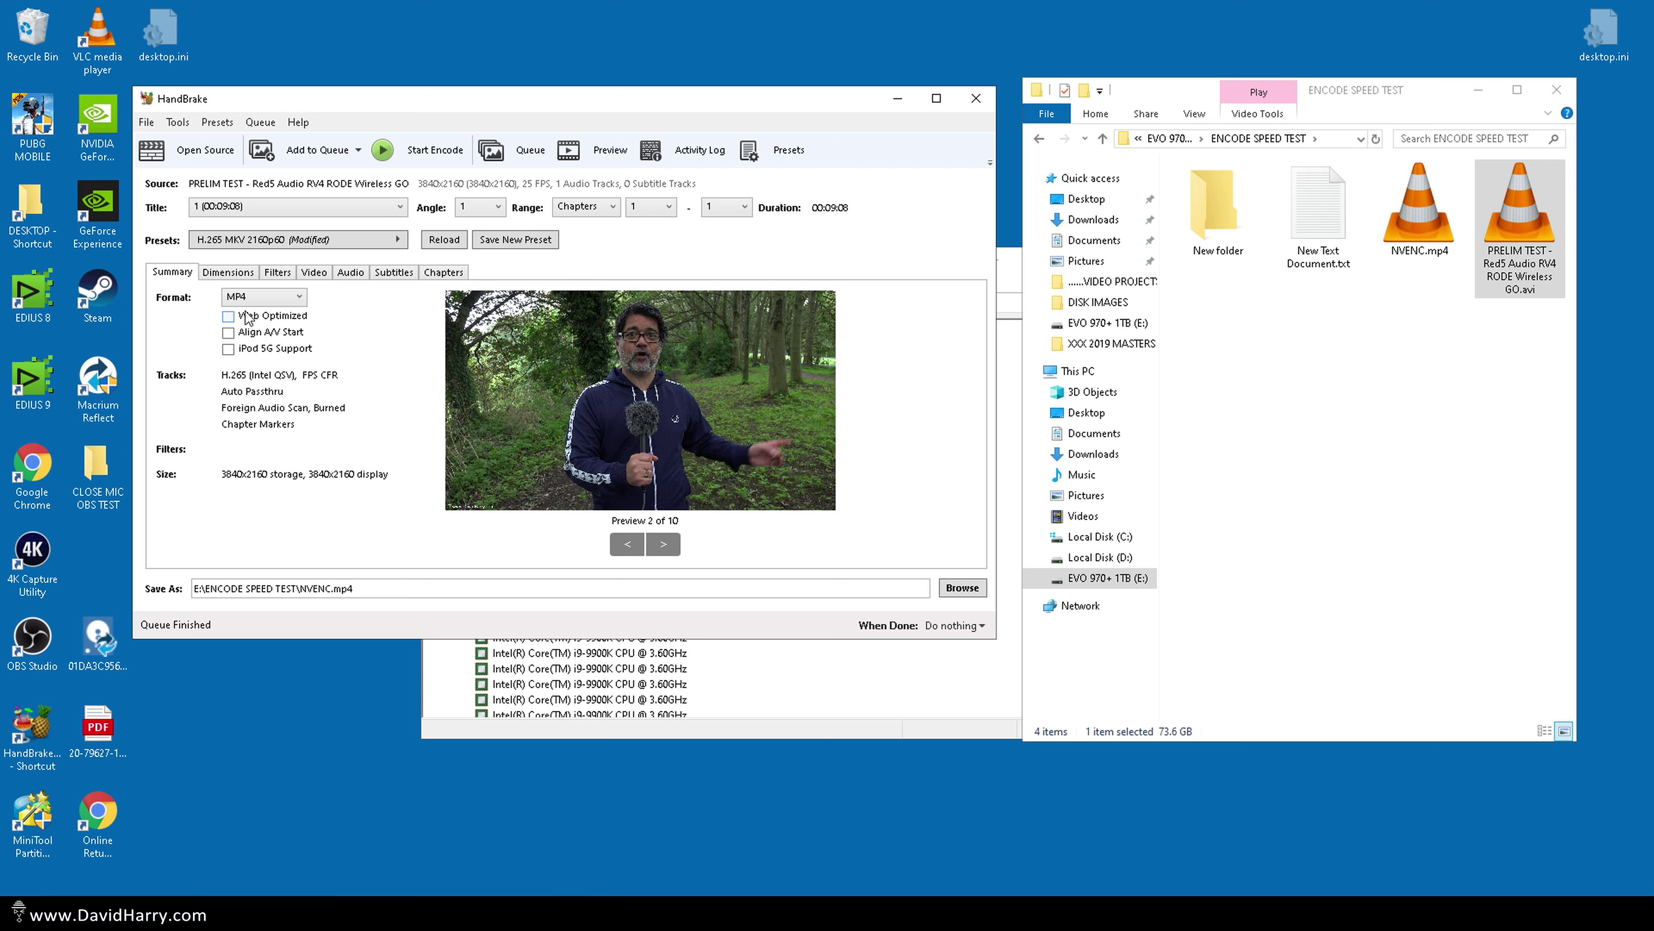
click(227, 272)
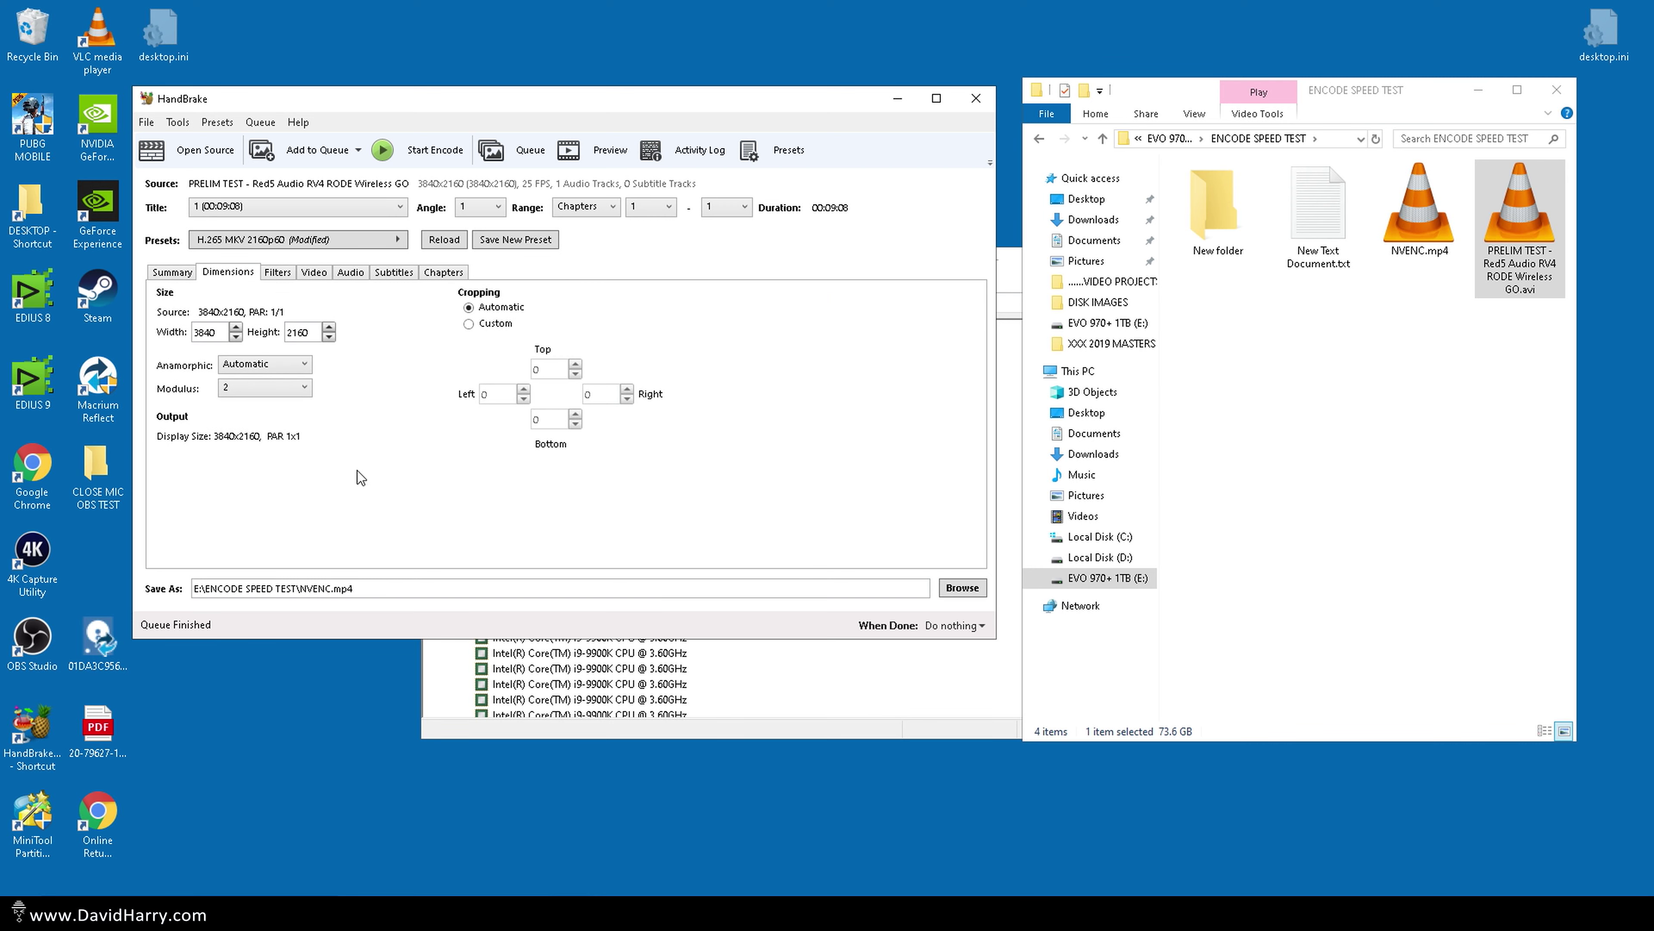
click(274, 273)
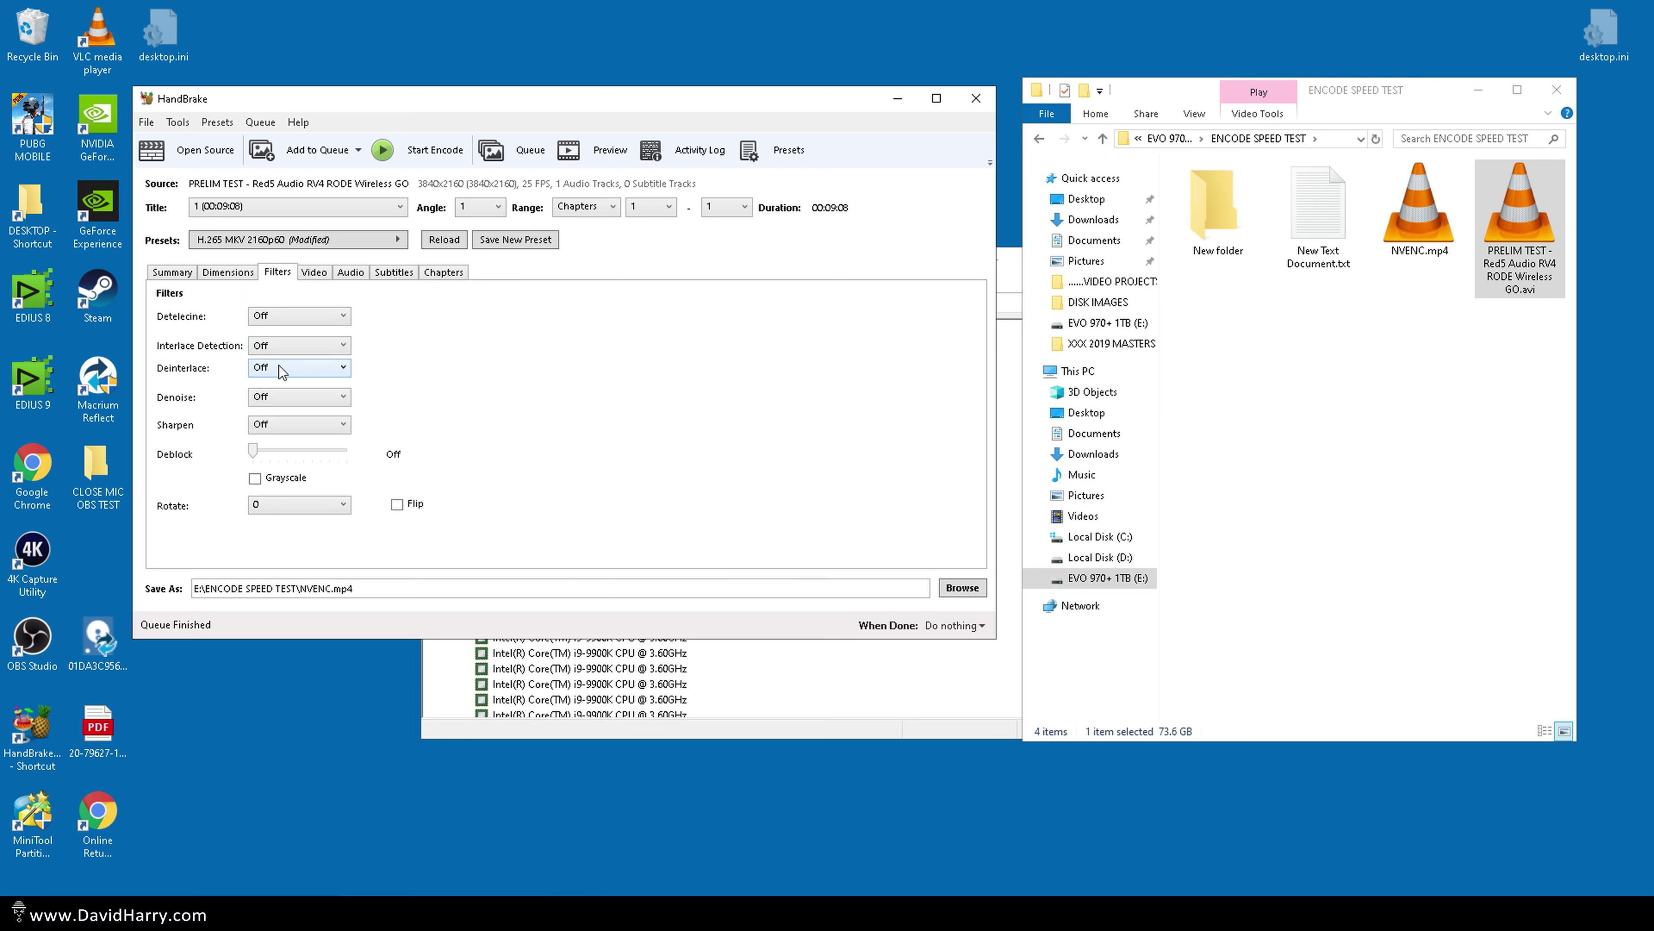
click(315, 273)
click(350, 272)
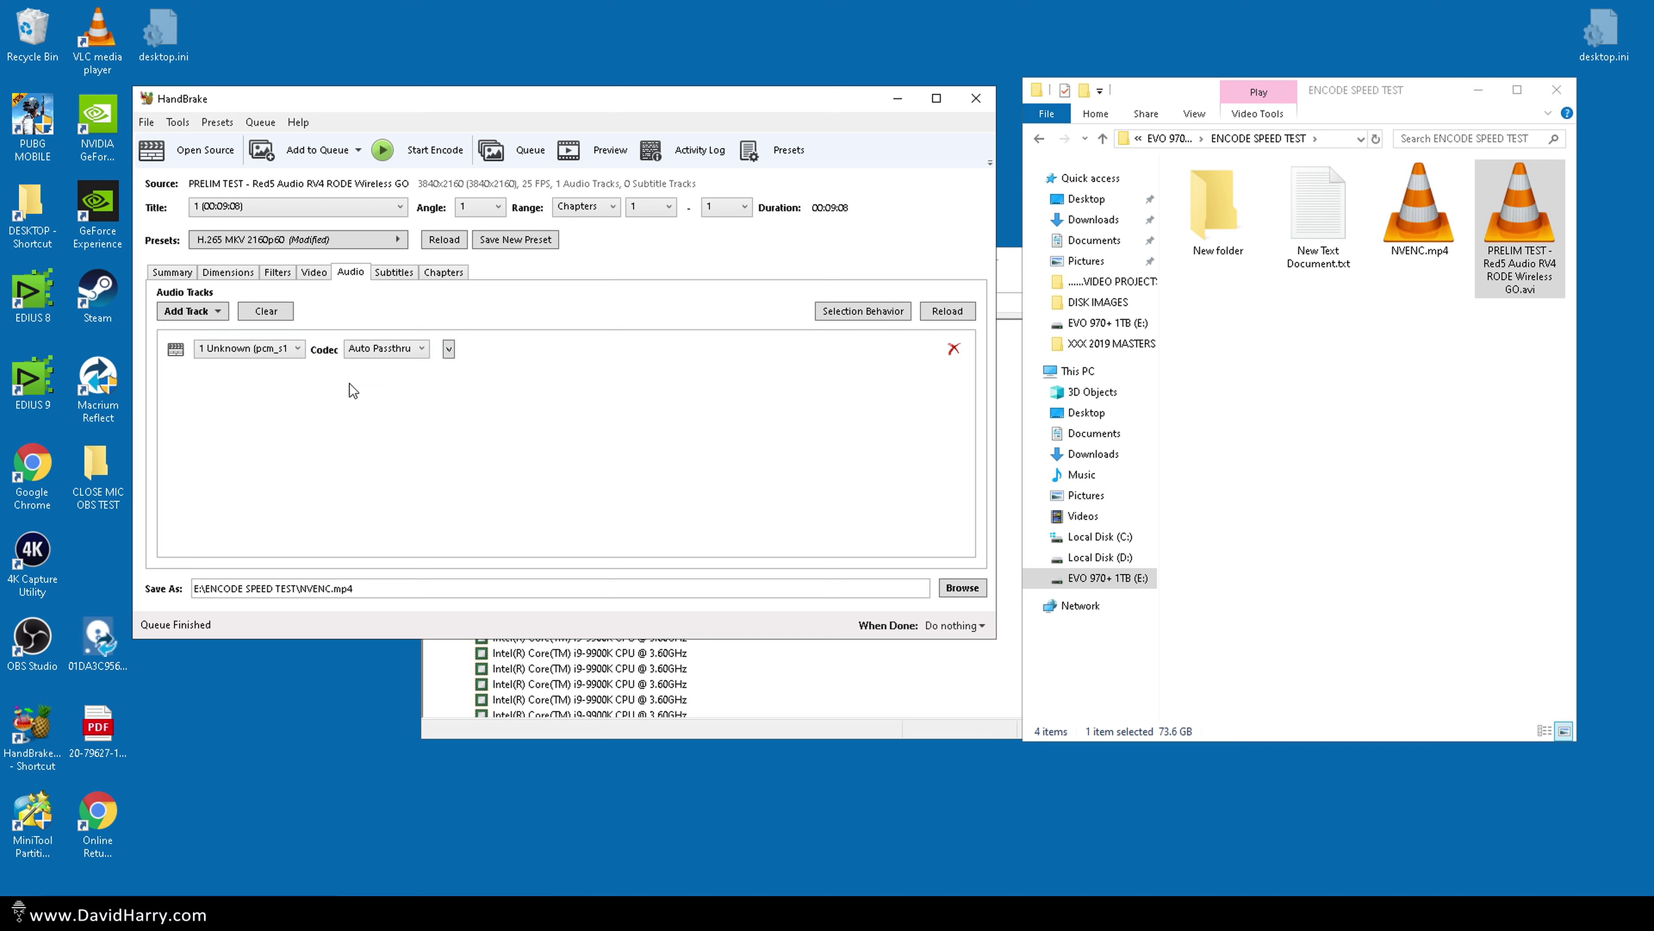
click(314, 274)
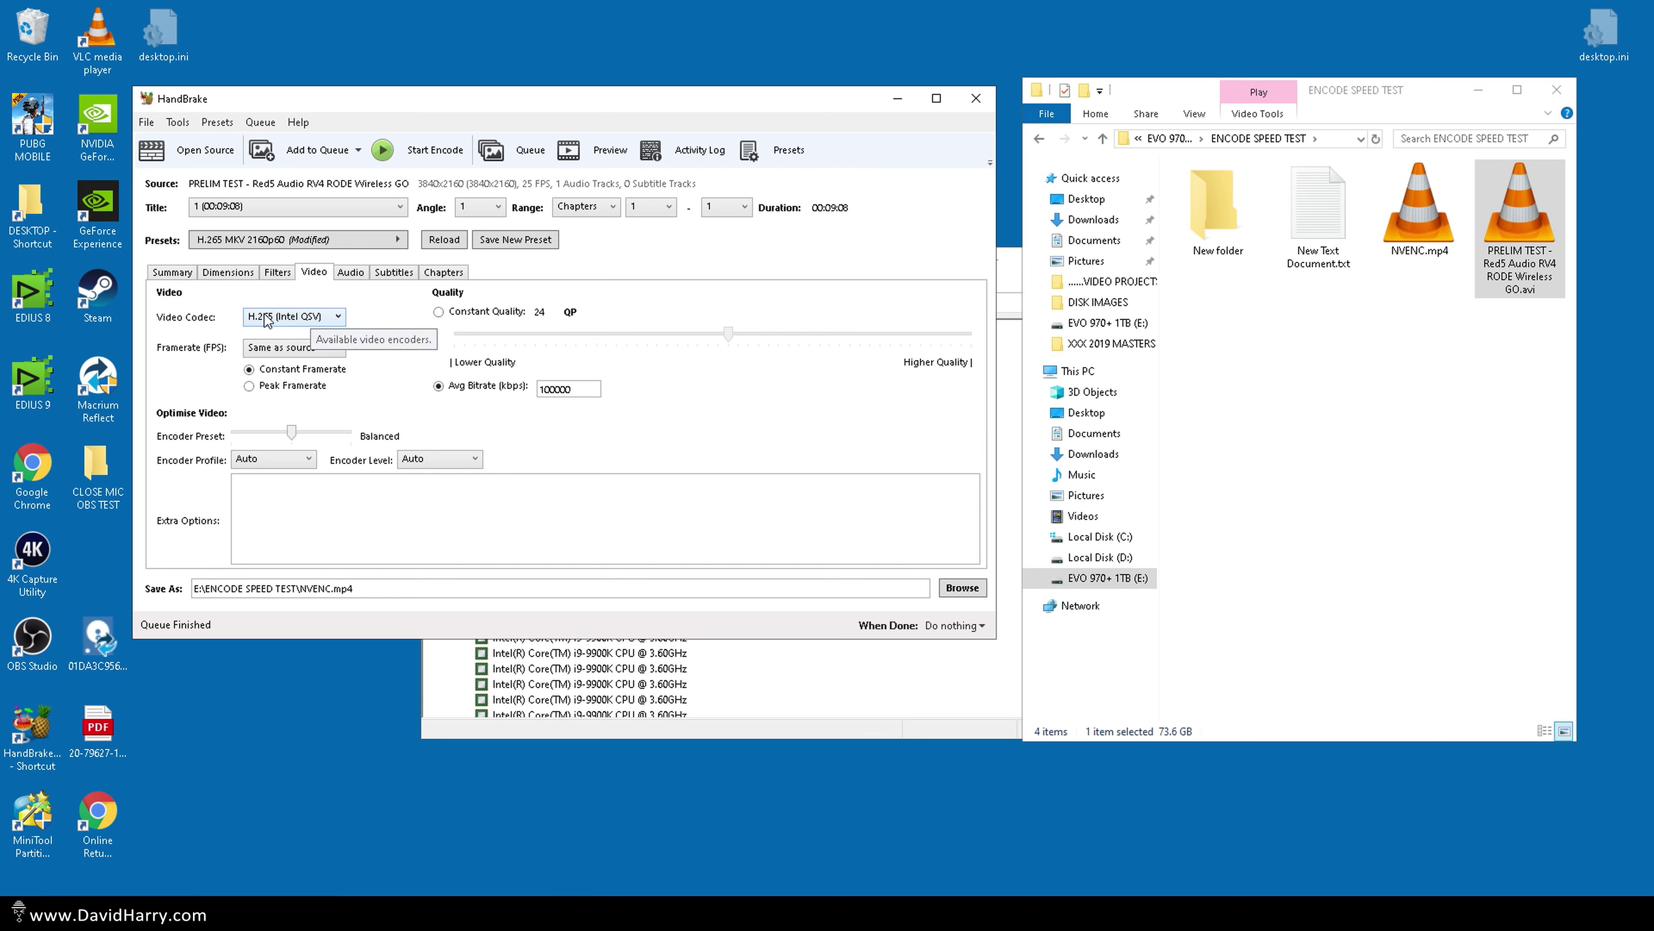
Set the output framerate to 25 fps and move the encoder preset slider to Quality
click(337, 350)
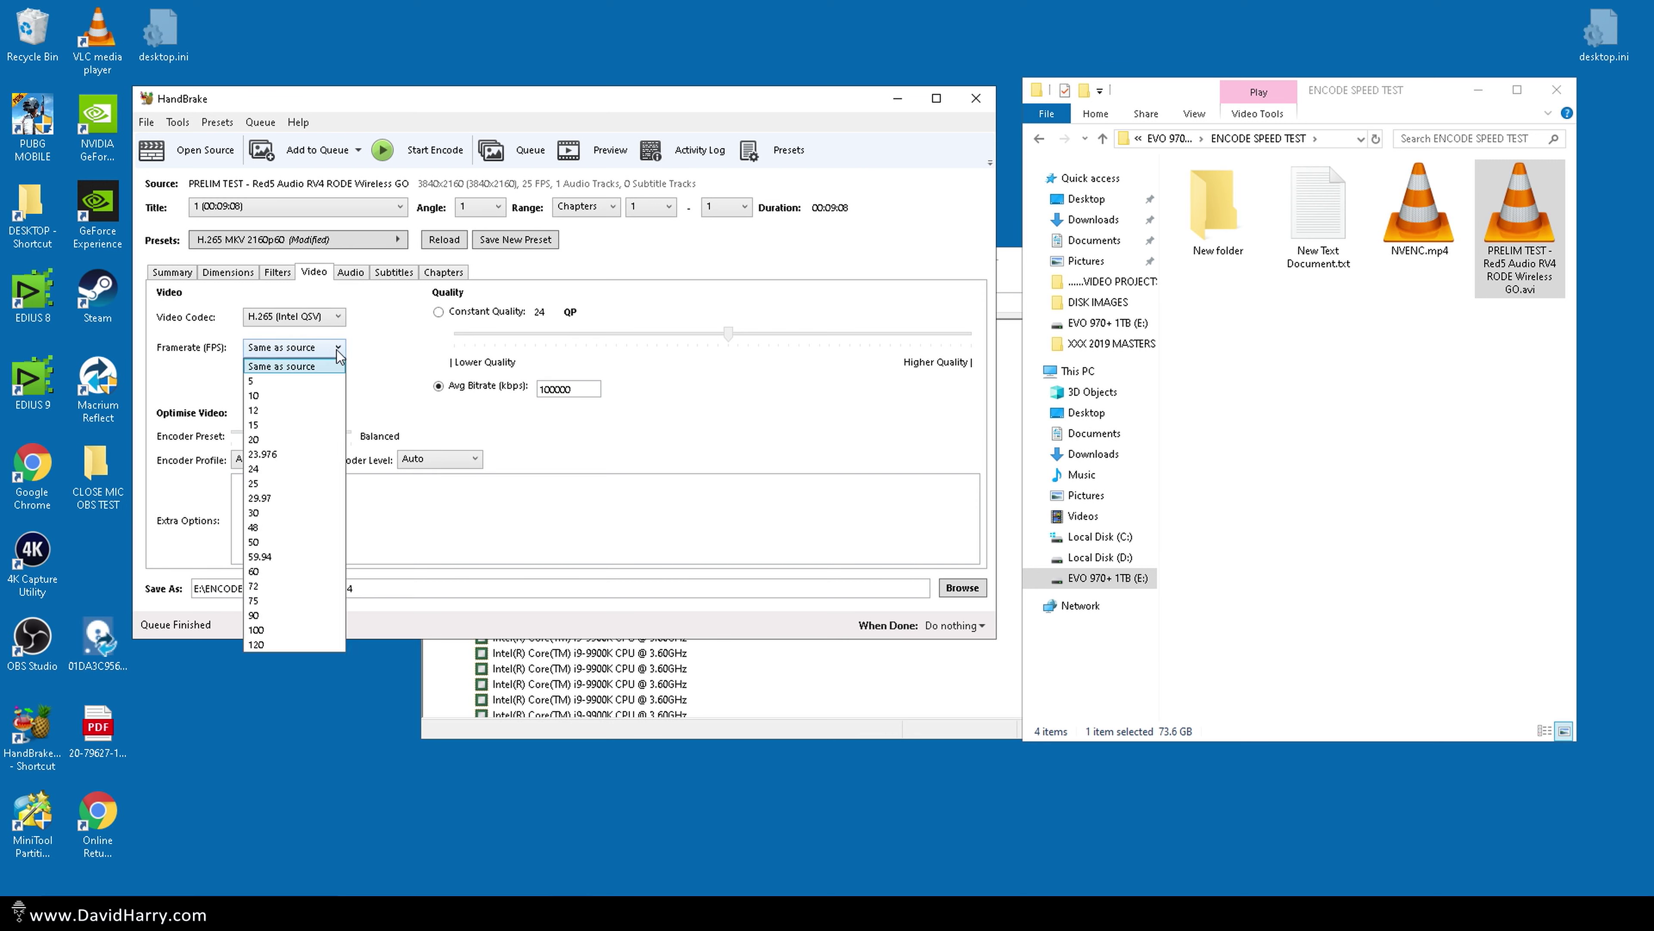
click(286, 484)
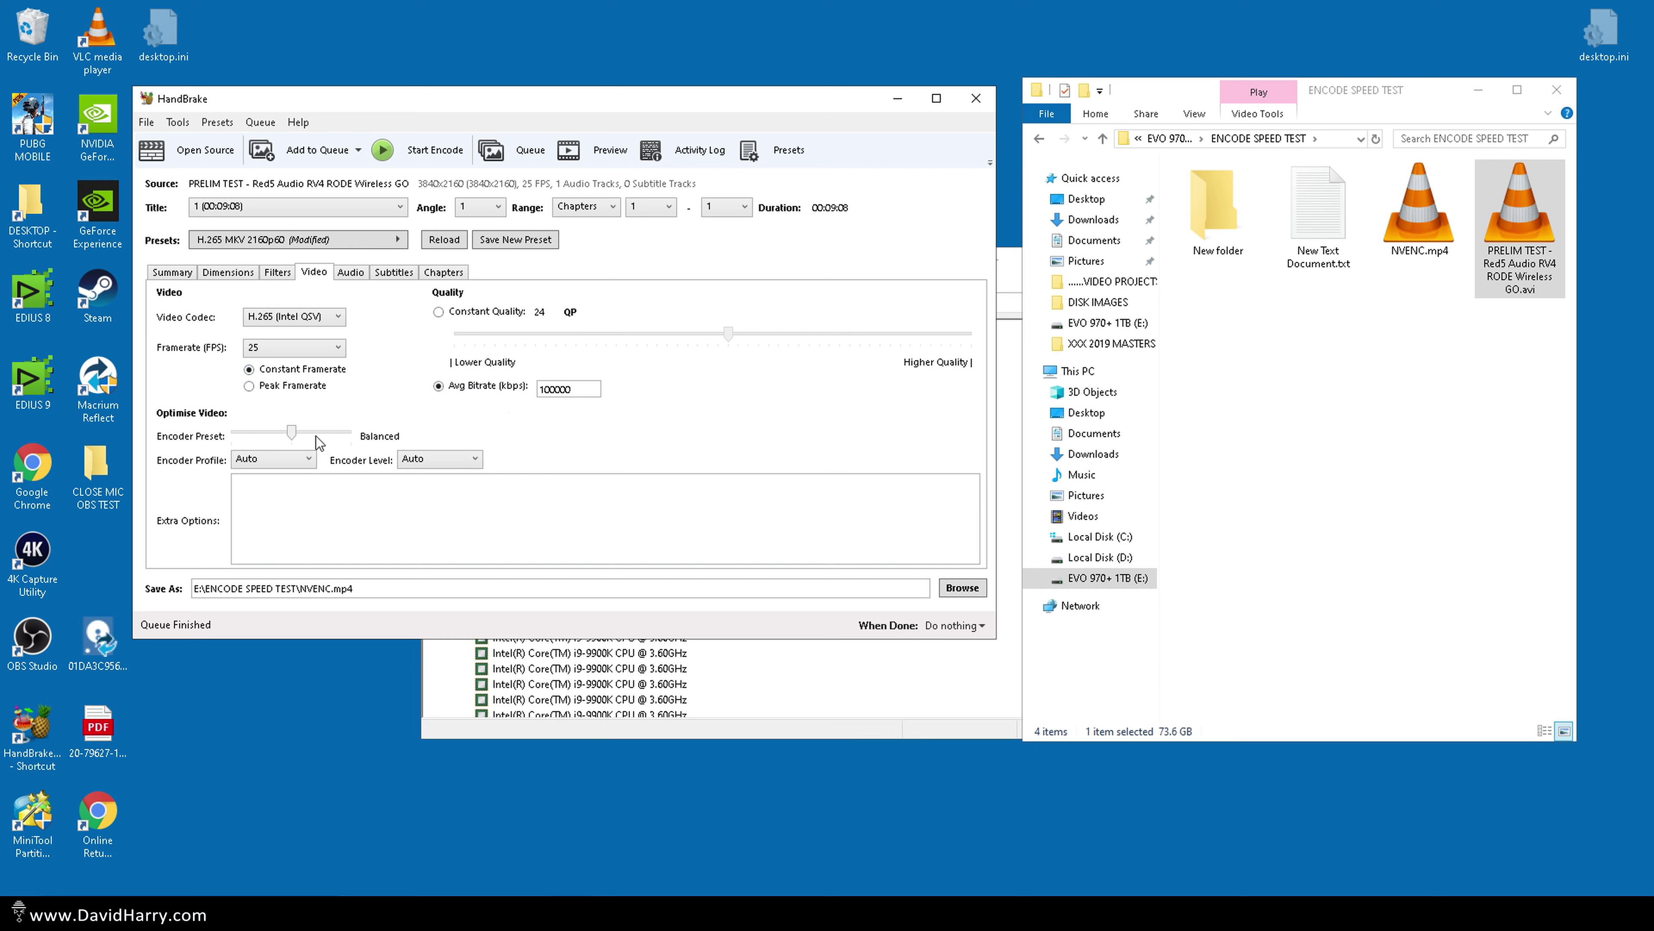
click(267, 435)
drag(233, 432, 347, 437)
Change the output file name from NVENC to QSV.mp4 and start the Intel QSV encode
click(330, 590)
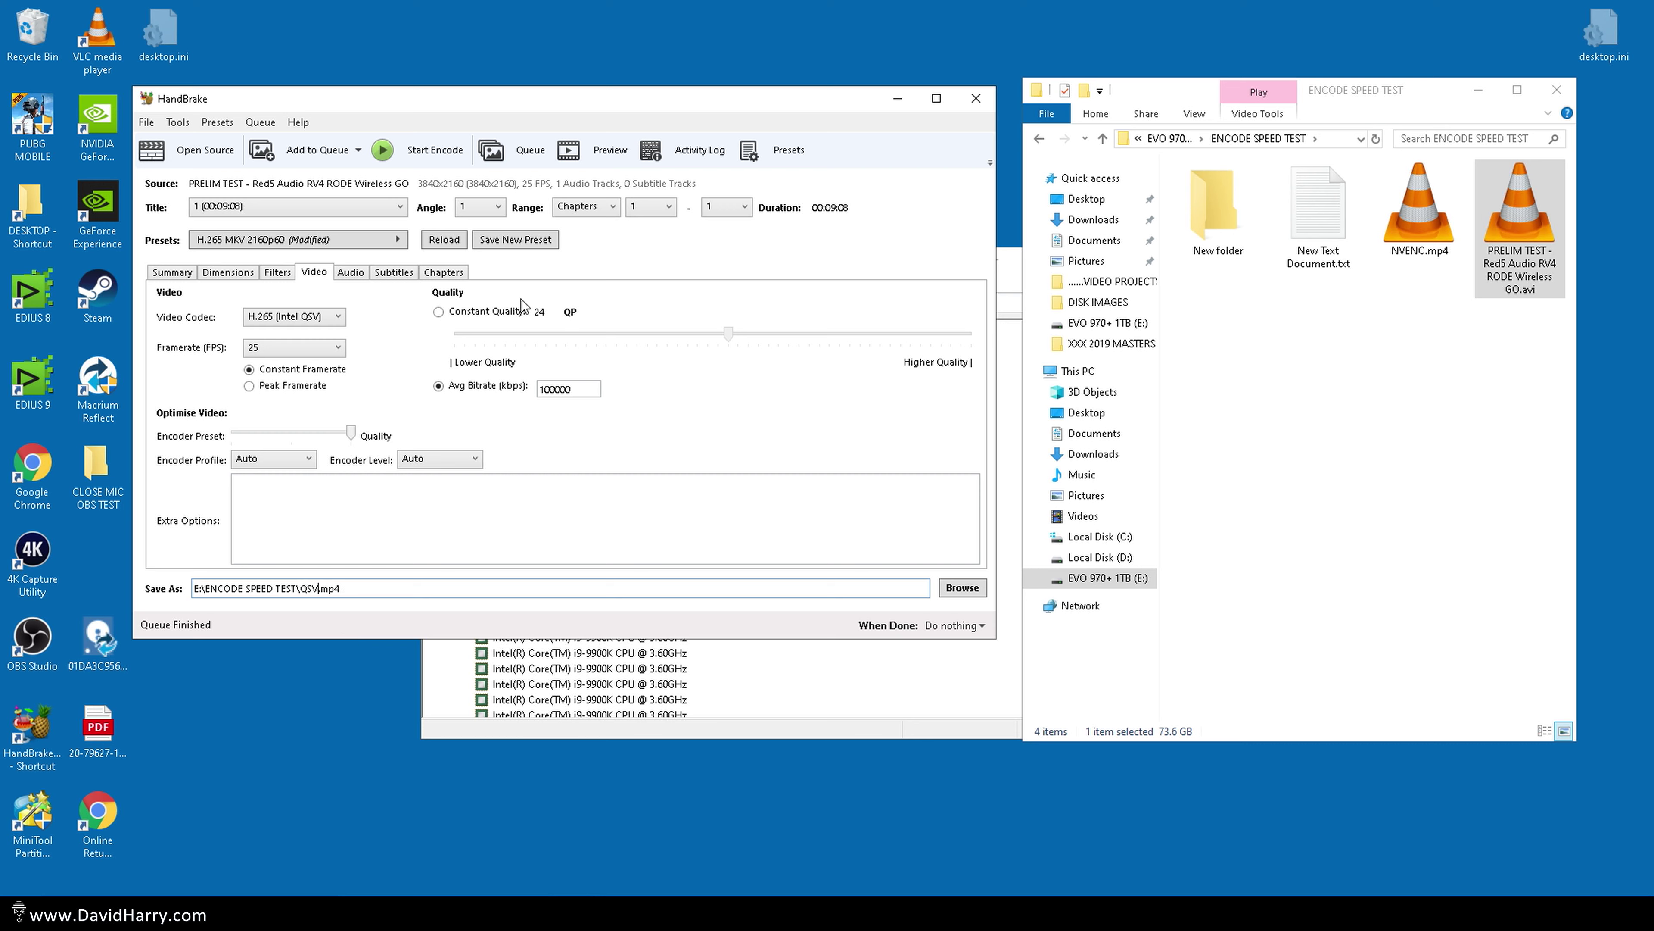
click(384, 152)
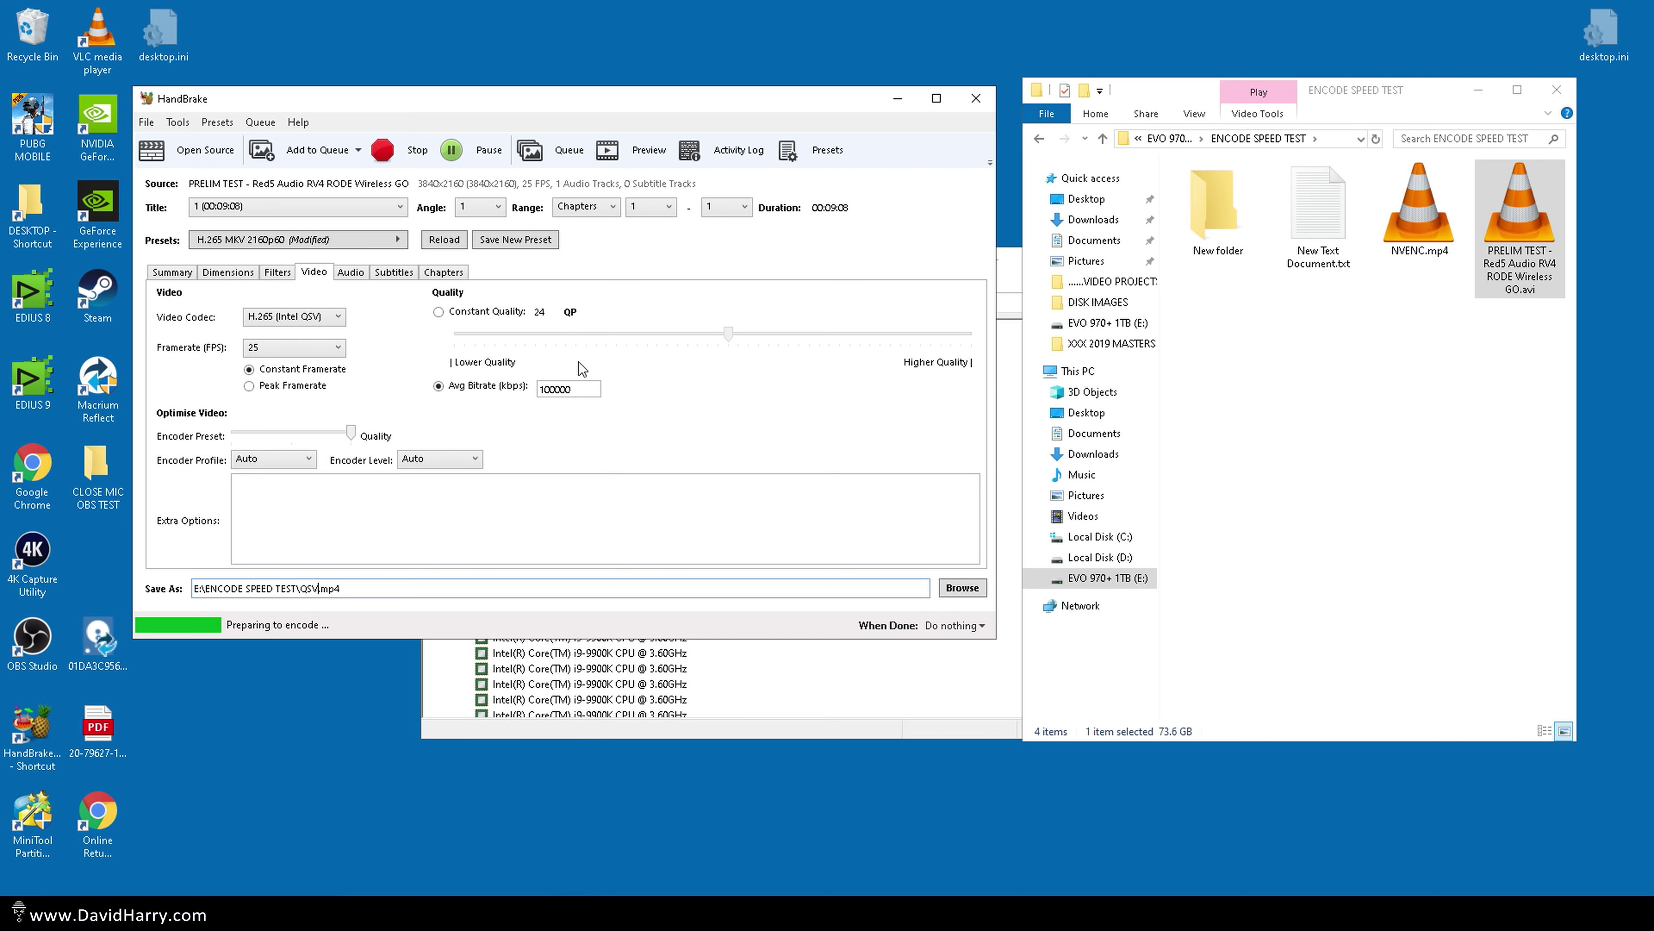